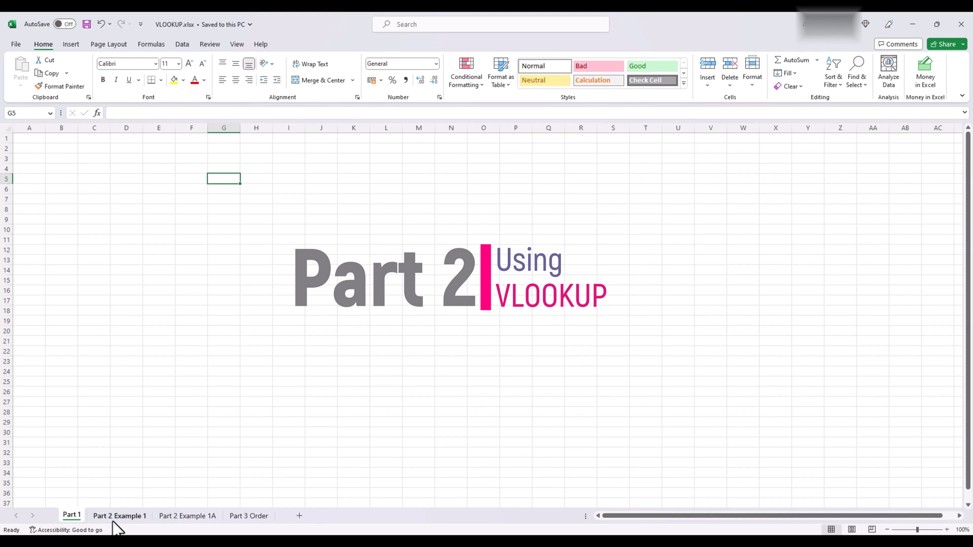
Step: On the Part 2 Example 1 sheet, review the product codes, weights, locations and quantities
left_click(115, 518)
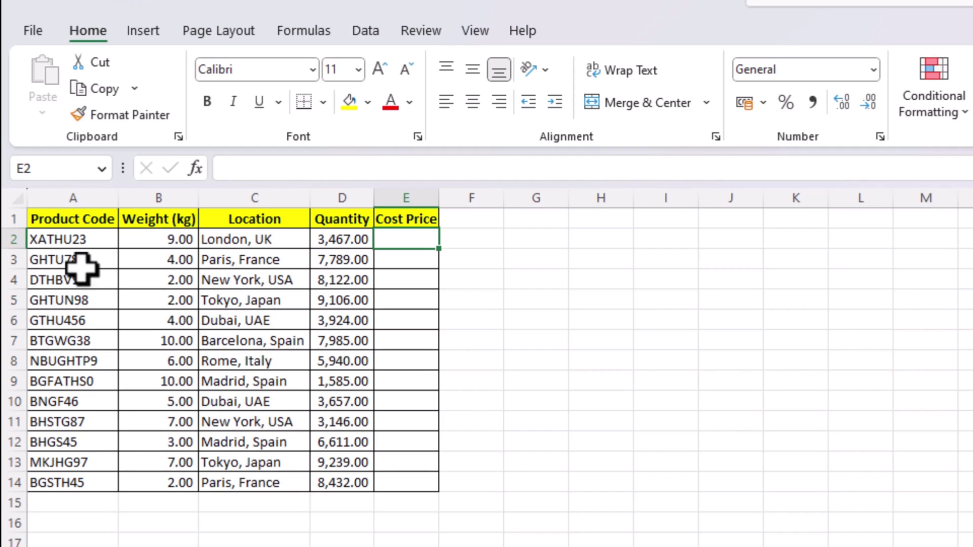
left_click_drag(58, 238, 76, 487)
left_click(192, 262)
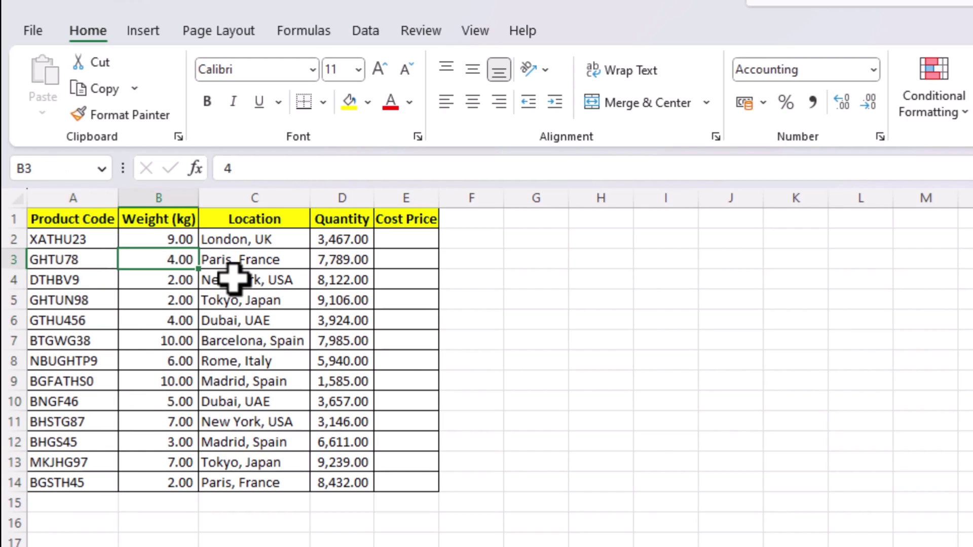
left_click(258, 265)
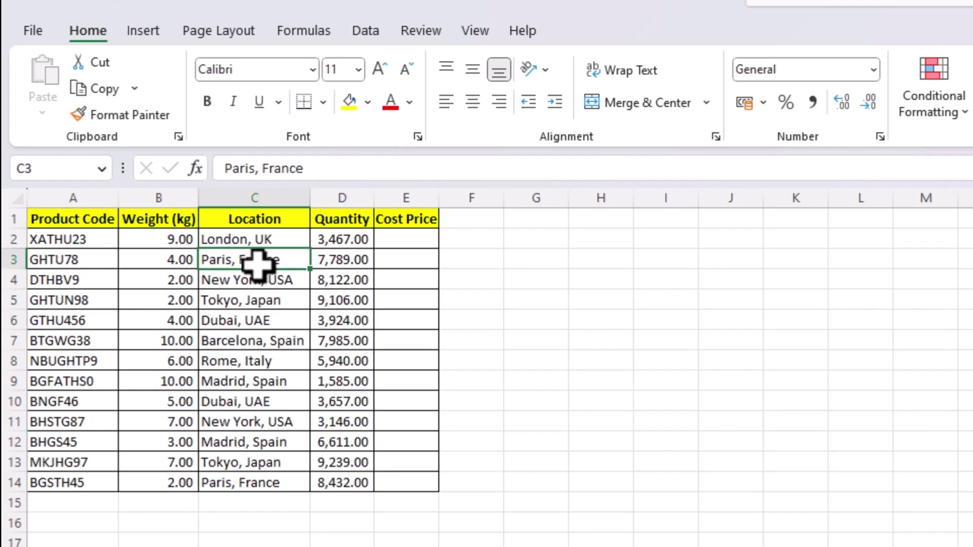
left_click(330, 263)
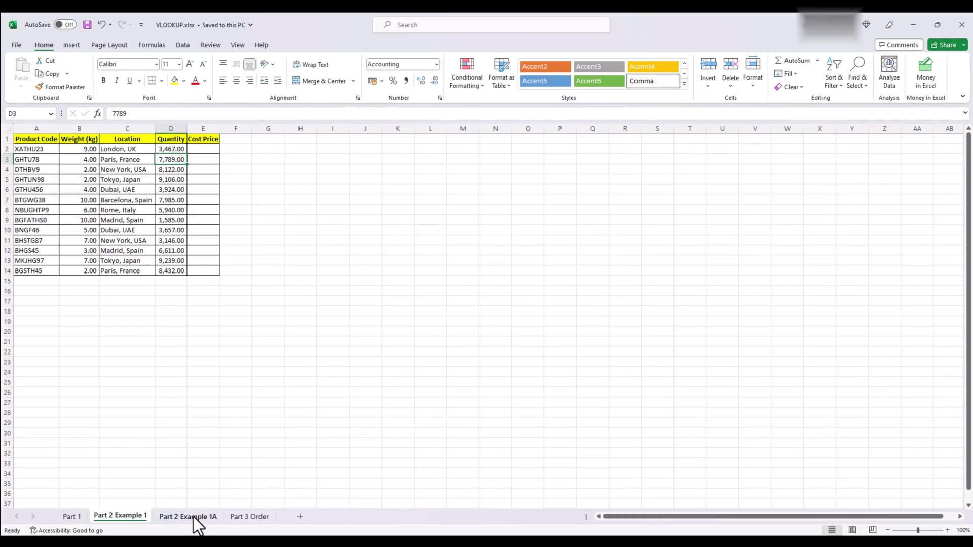
Step: Compare product code XATHU23 in A2 with its row in the Part 2 Example 1A supplier table
left_click(194, 516)
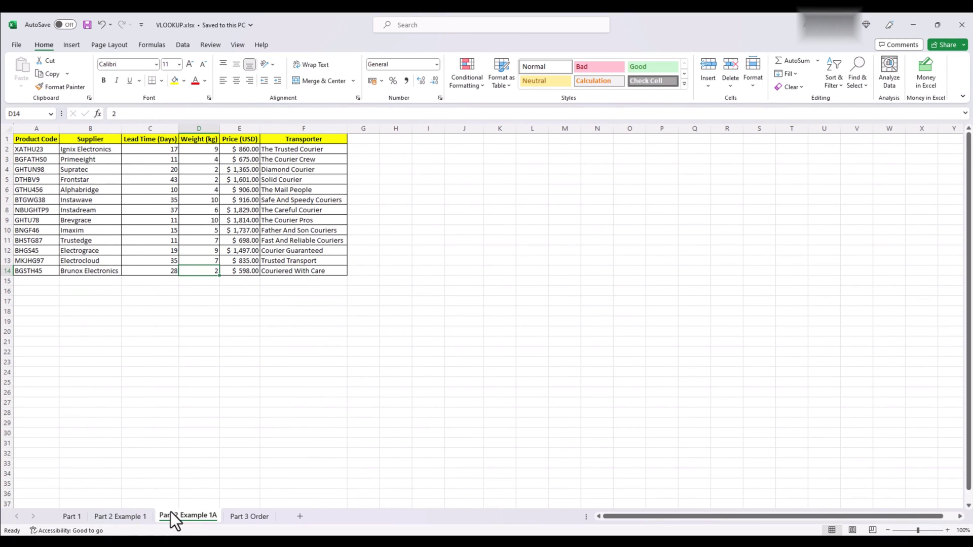
left_click(143, 515)
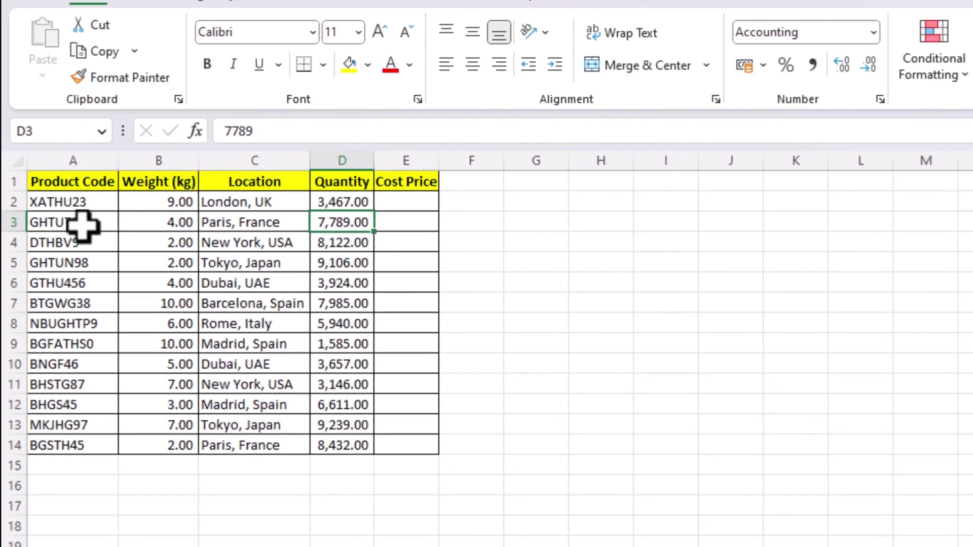
left_click(58, 187)
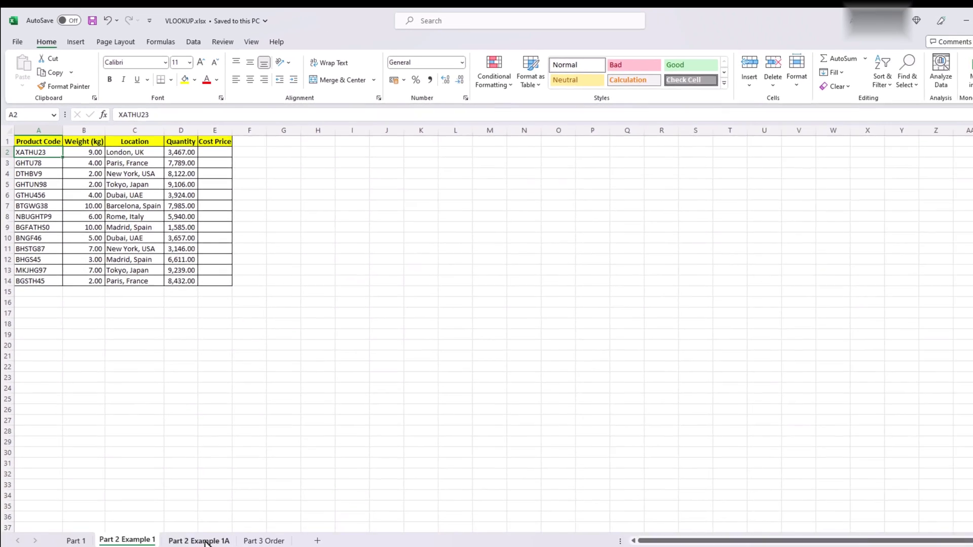
left_click(199, 538)
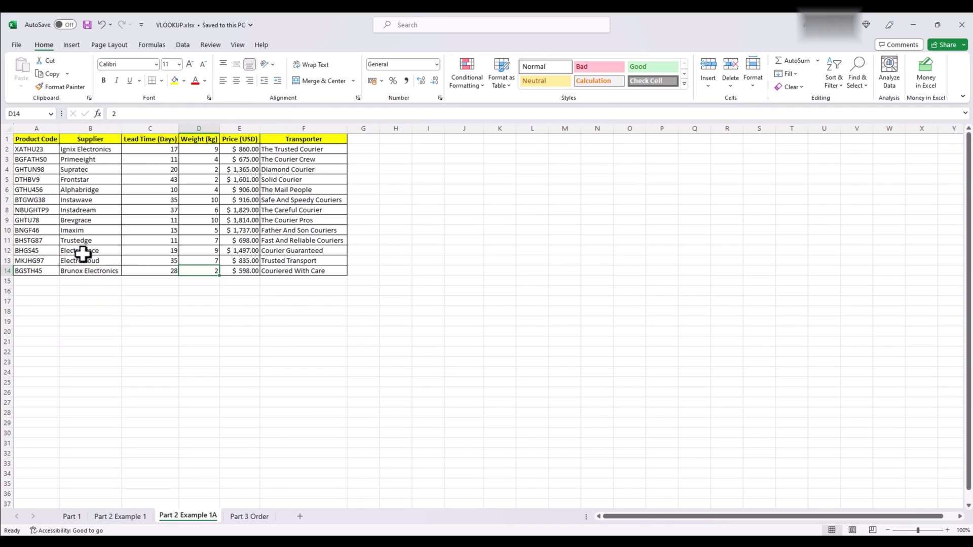
left_click(38, 150)
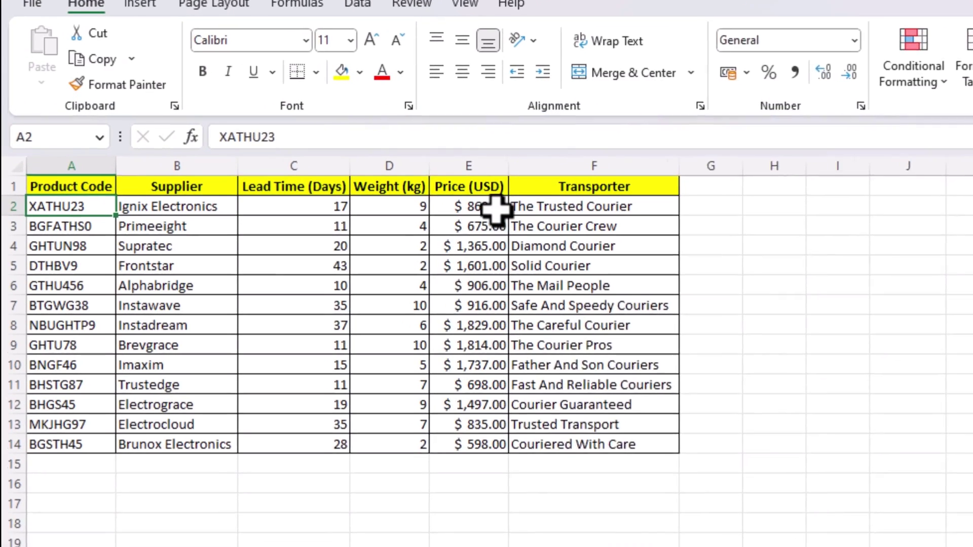
Step: Copy the price 860 from Part 2 Example 1A and paste it as a value into Cost Price E2
left_click(494, 207)
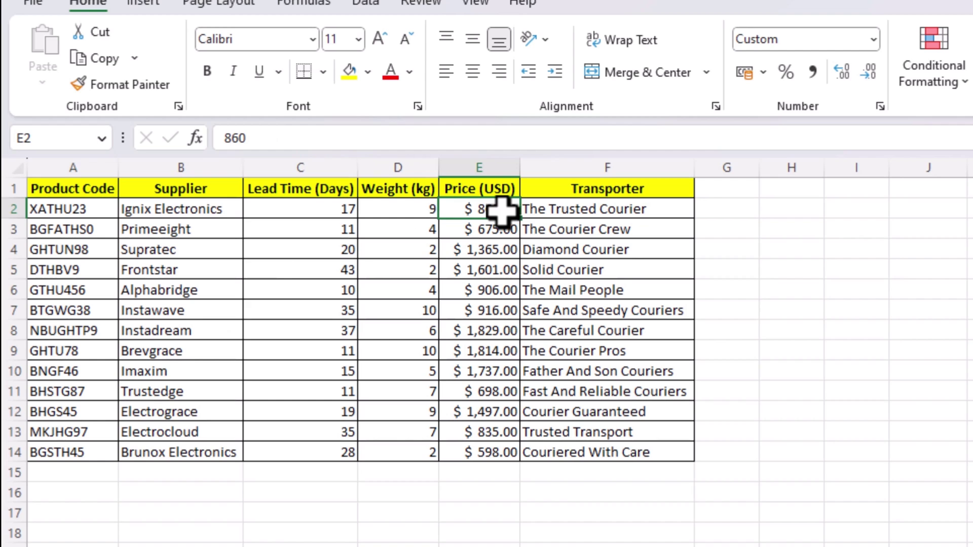
key("ctrl+c")
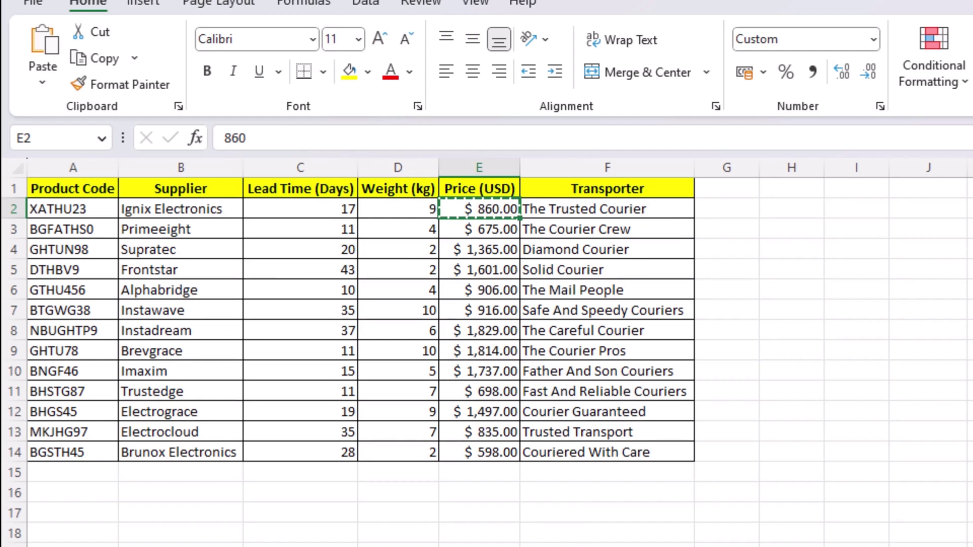
key("ctrl+Page_Down")
right_click(406, 207)
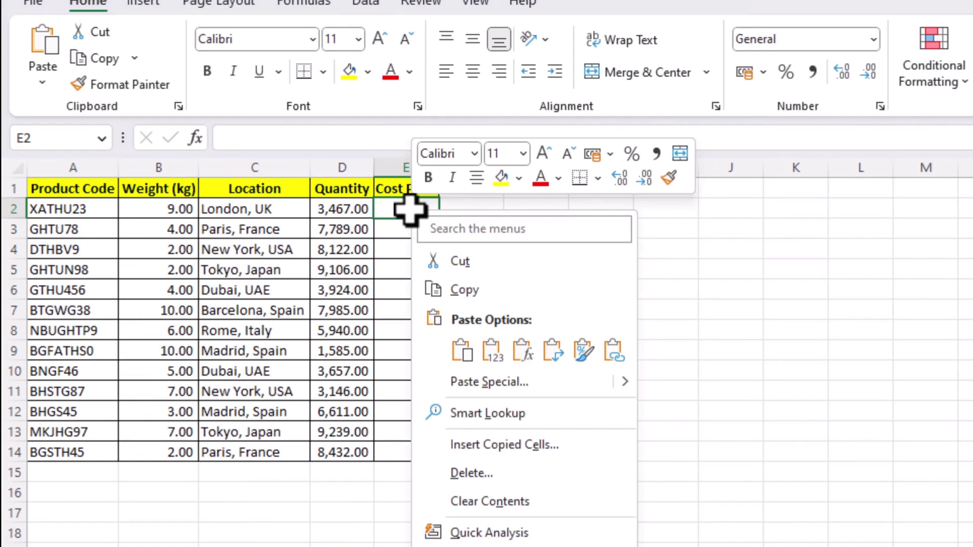
left_click(491, 349)
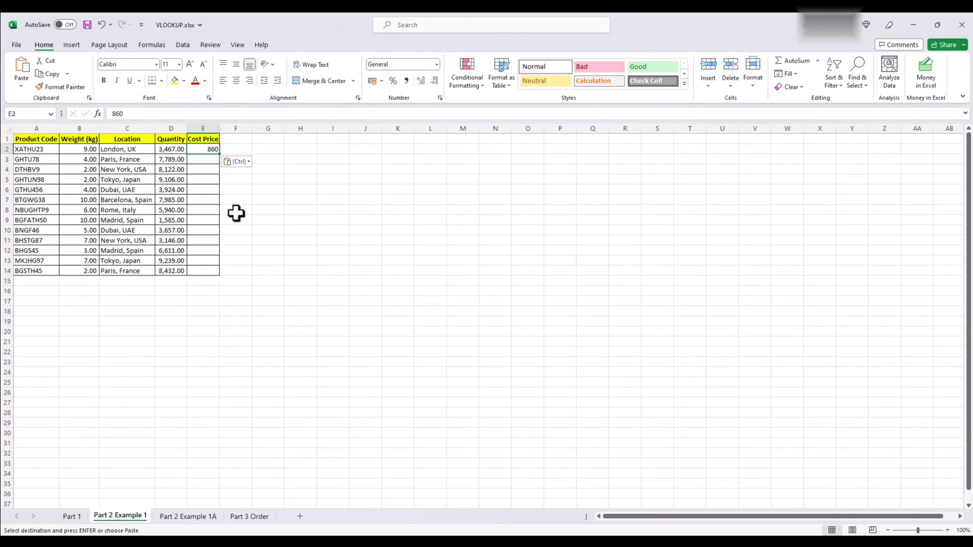
Step: Delete the pasted 860 so the Cost Price column is empty again
key("BackSpace")
key("Escape")
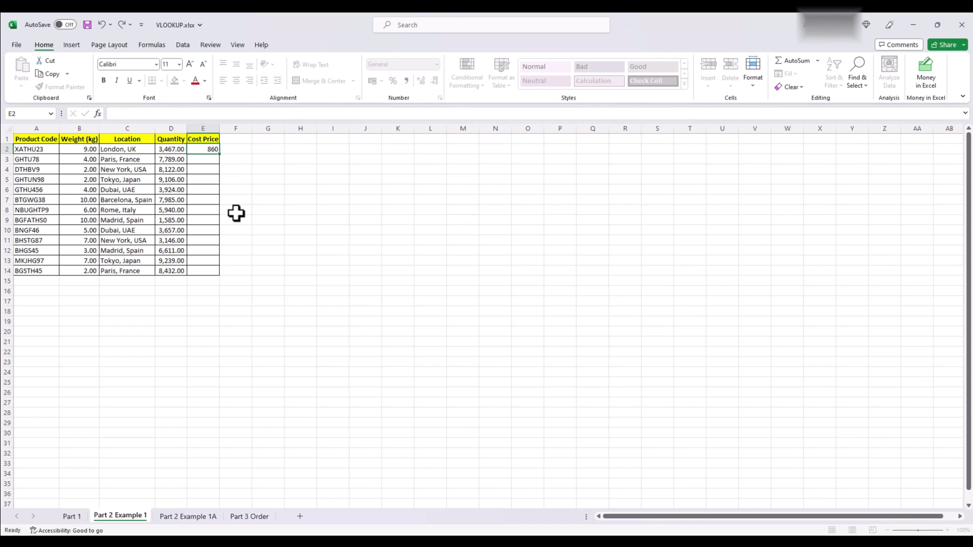
key("Delete")
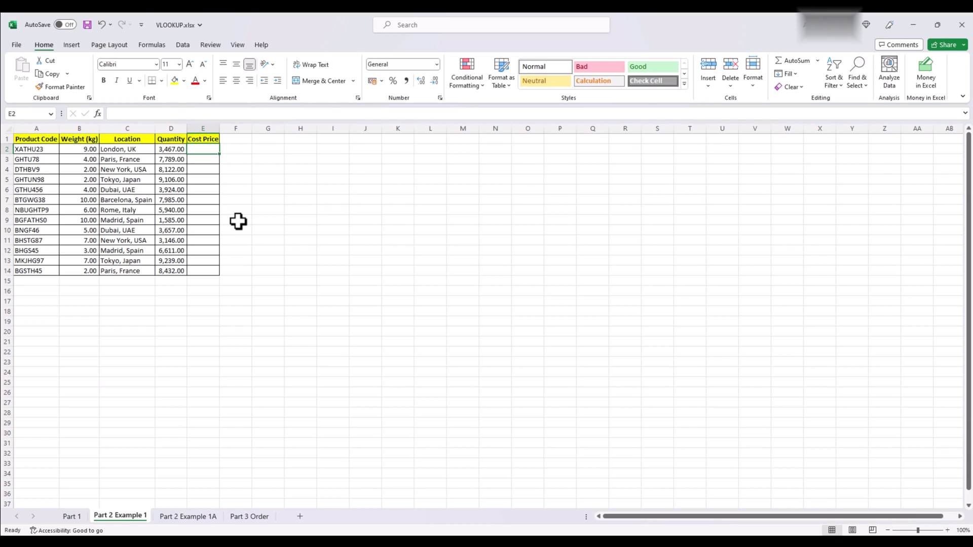
left_click(238, 221)
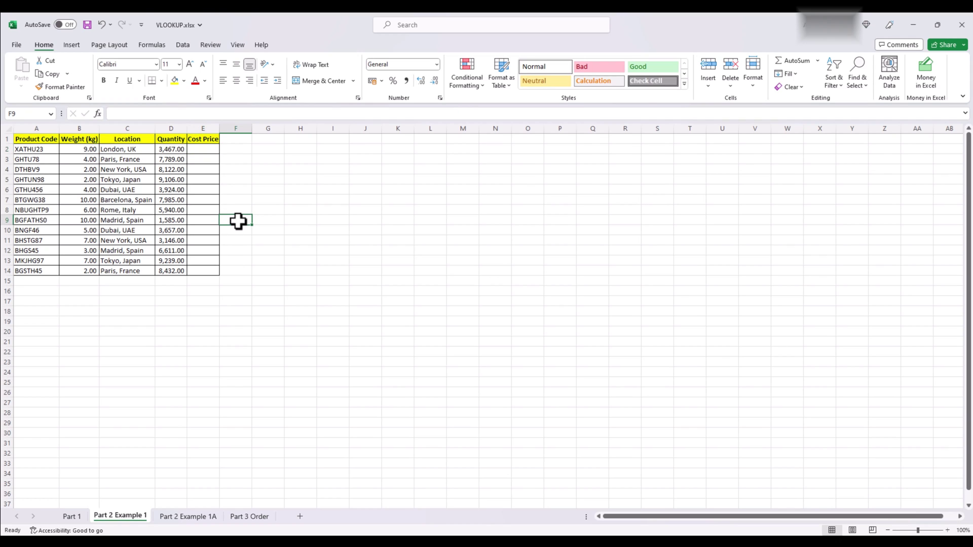
Step: Start =VLOOKUP in E2 with A2 as lookup value and the table beginning at Part 2 Example 1A cell A1
left_click(199, 149)
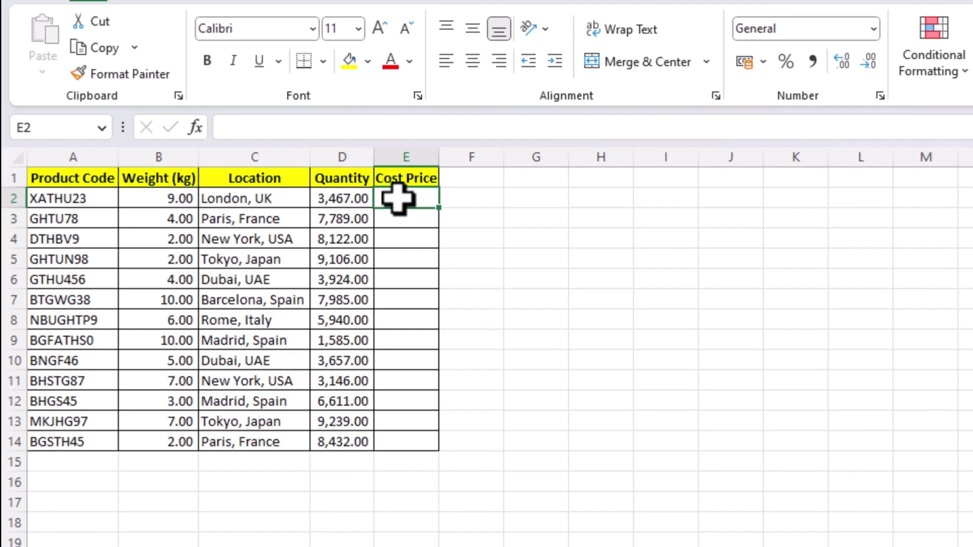
type("=vl")
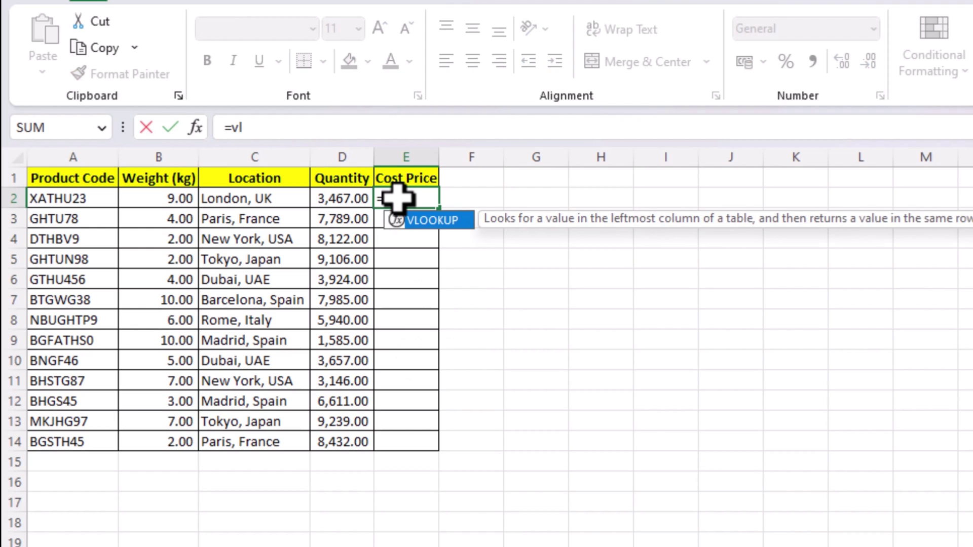
key("Tab")
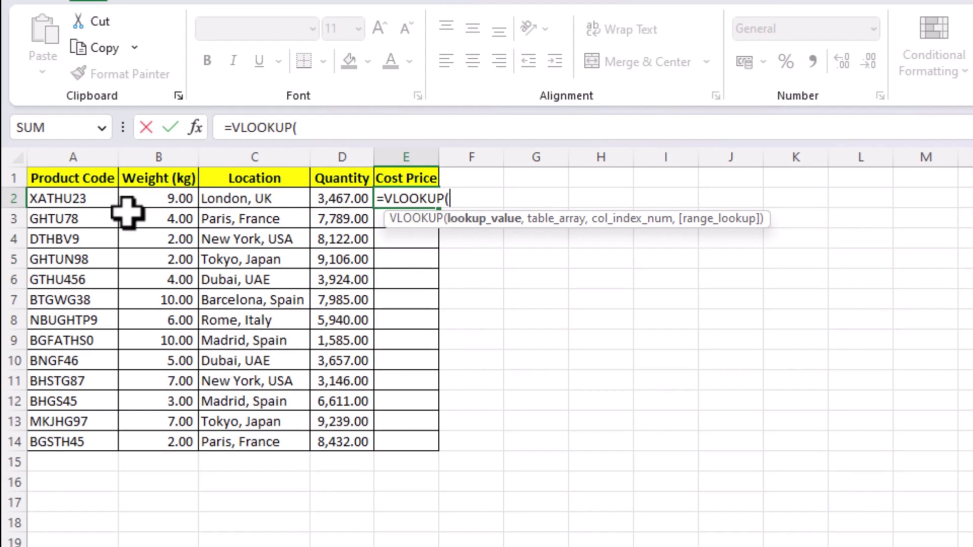
left_click(79, 200)
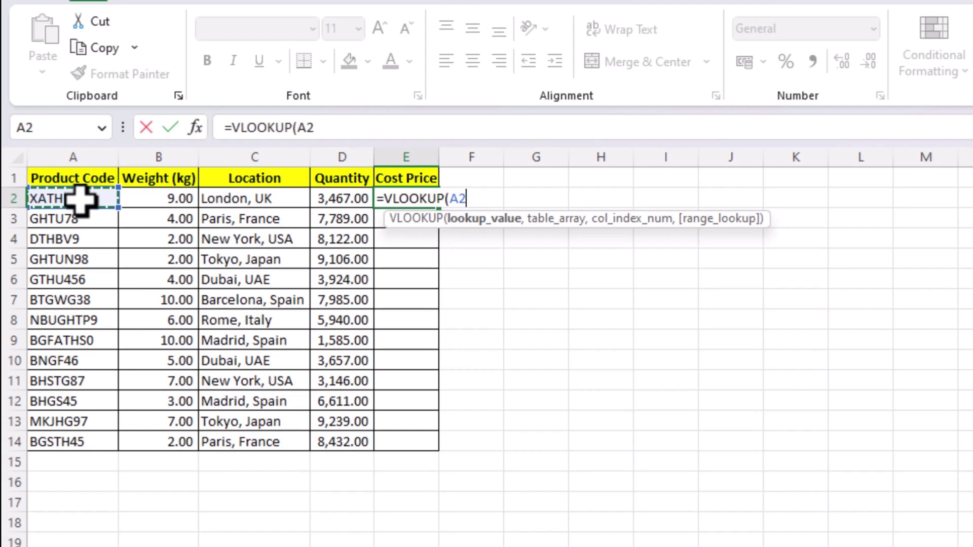
type(",")
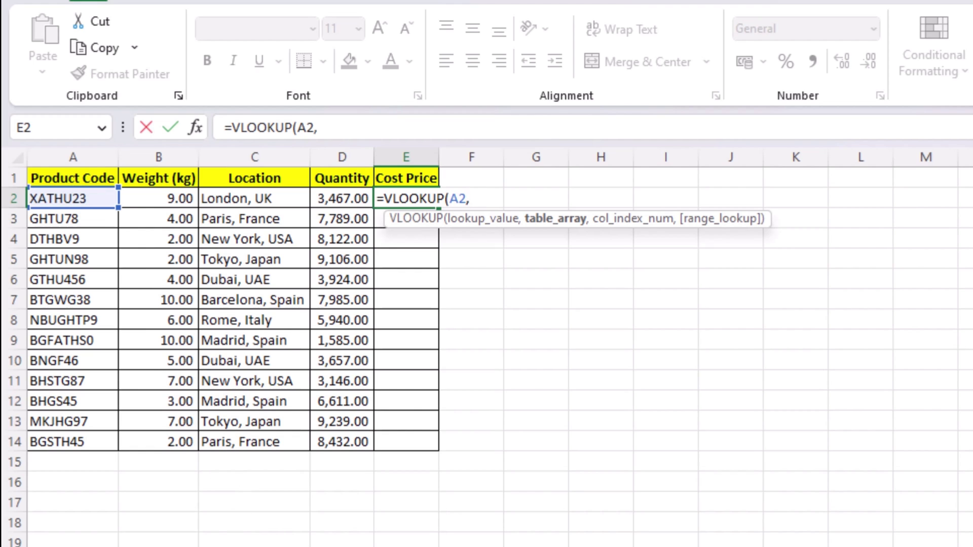
key("ctrl+Page_Down")
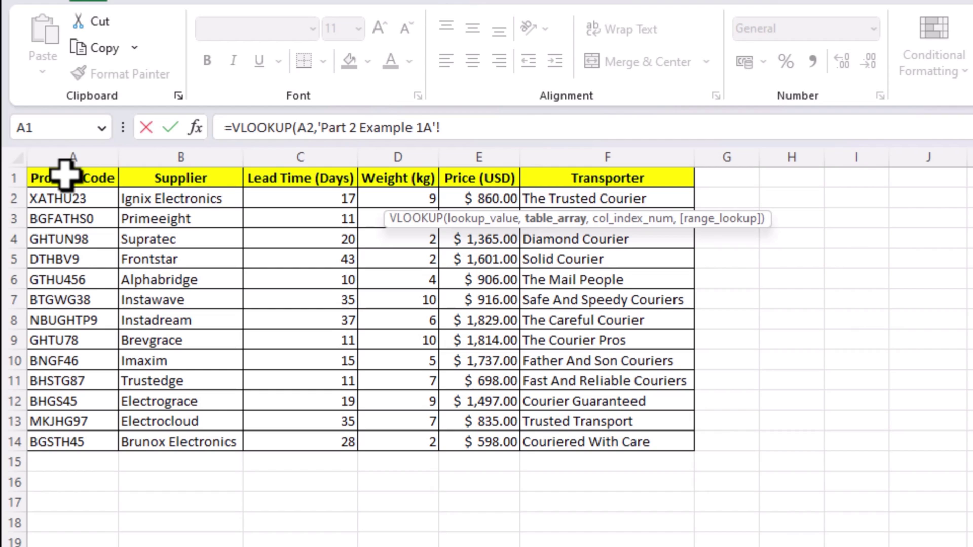
left_click(66, 175)
Step: Complete =VLOOKUP(A2,'Part 2 Example 1A'!A:E,5,0) in E2 so it returns 860
left_click_drag(116, 180, 151, 184)
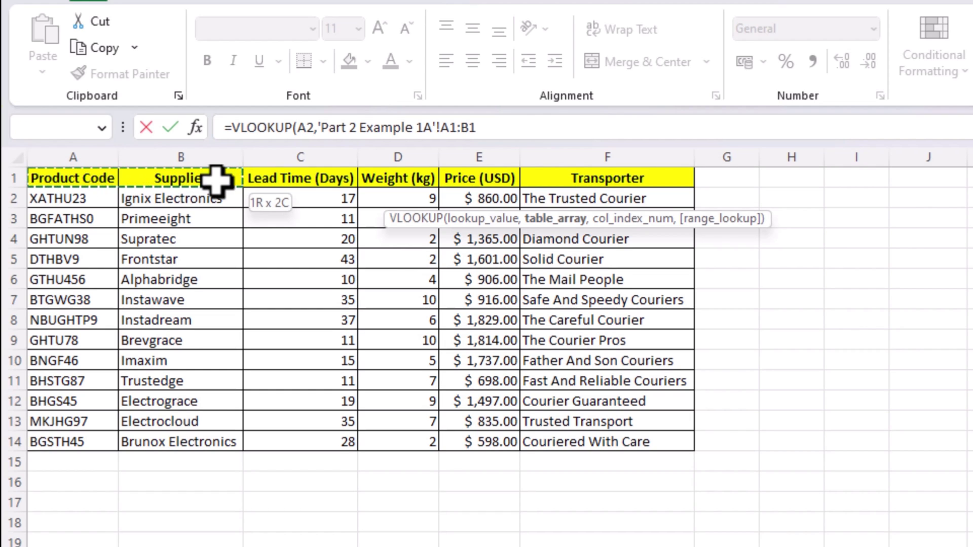
left_click_drag(225, 180, 467, 180)
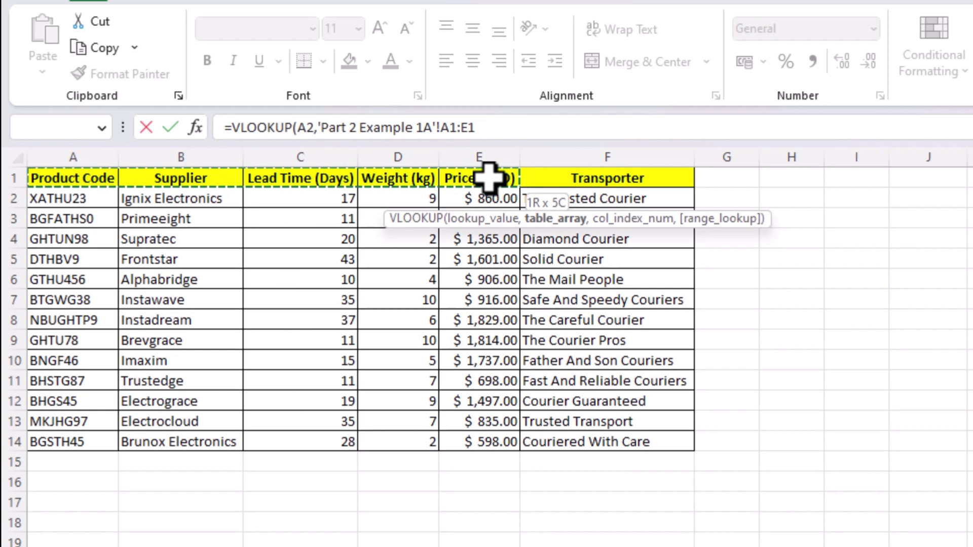
left_click_drag(488, 177, 488, 177)
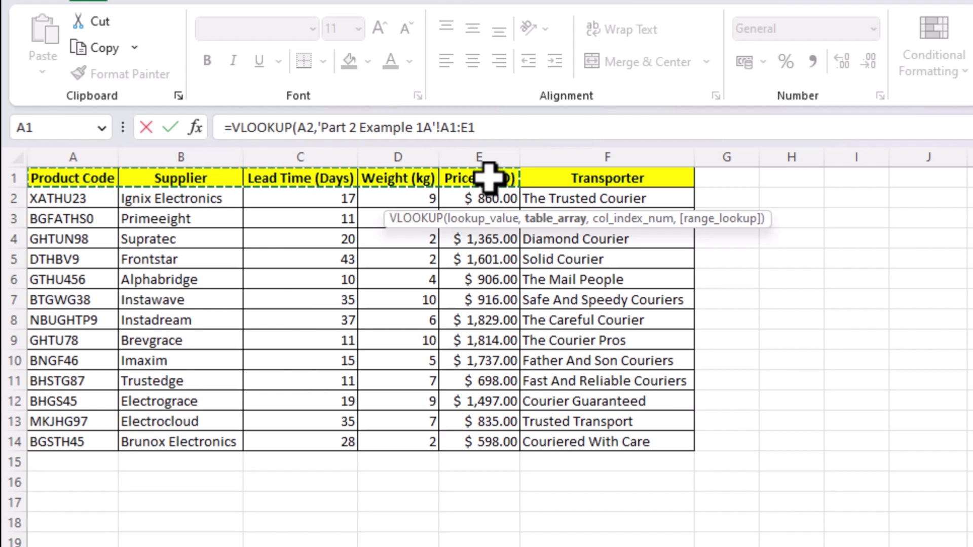
key("ctrl+space")
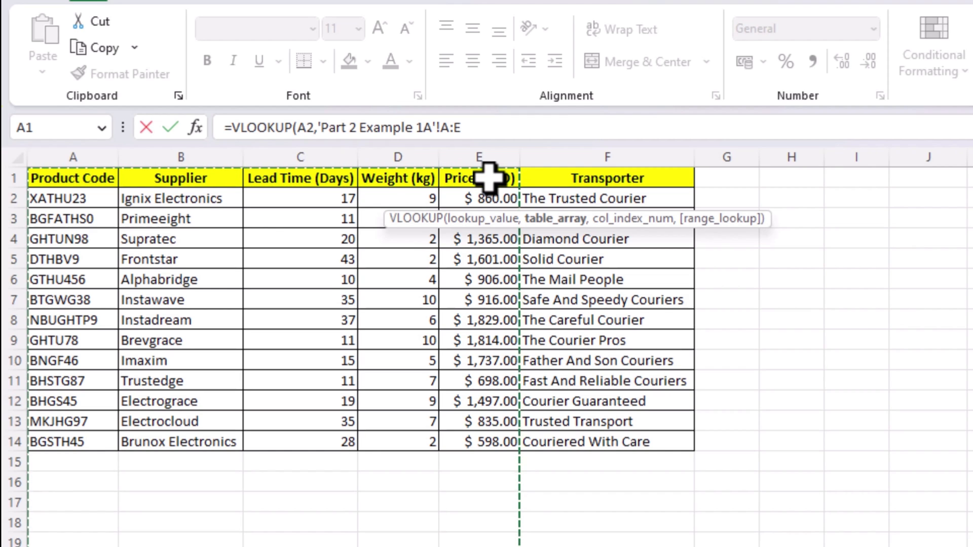
type(",")
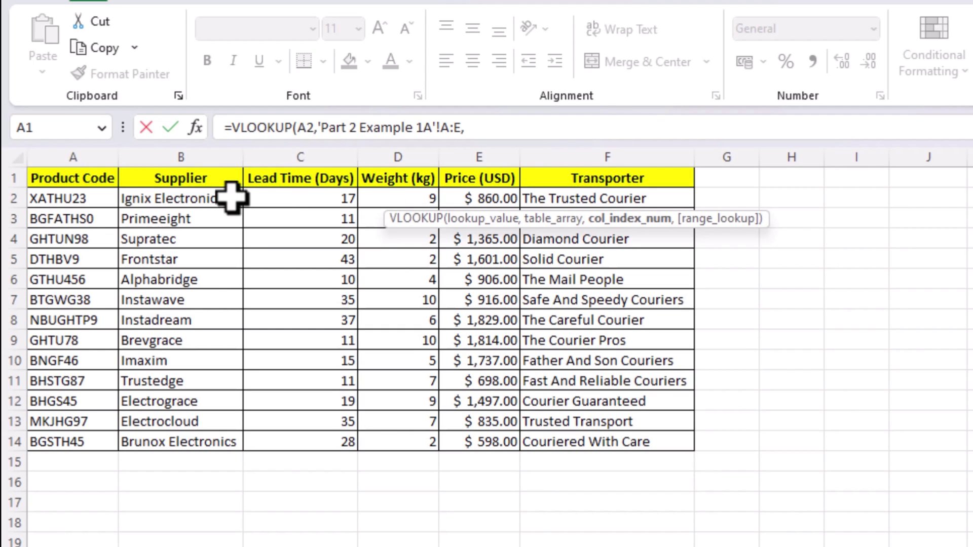
left_click(502, 126)
type("5")
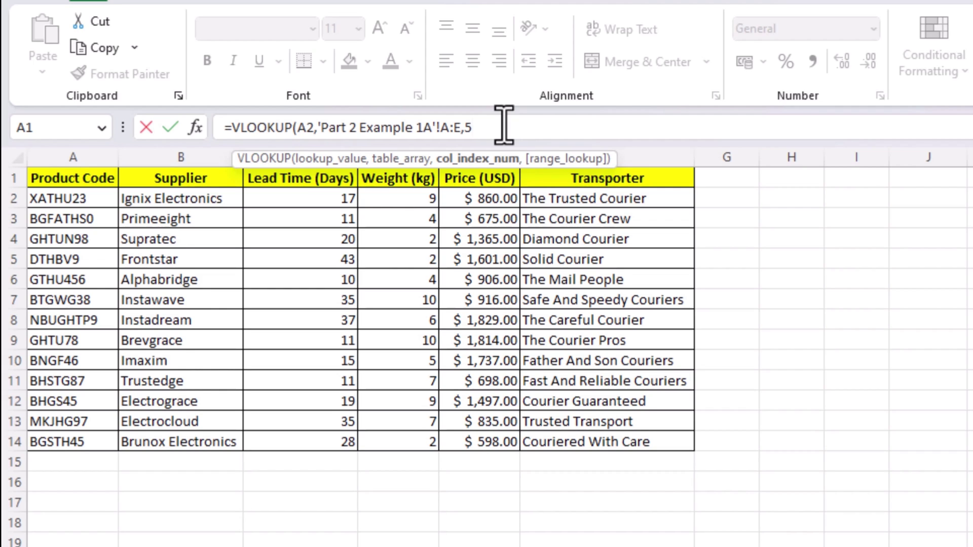
type(",")
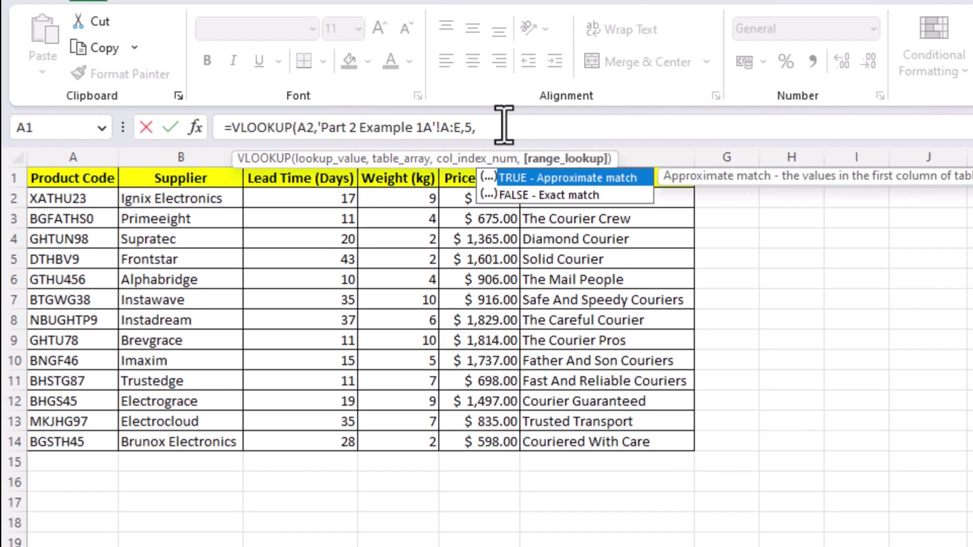
type("0)")
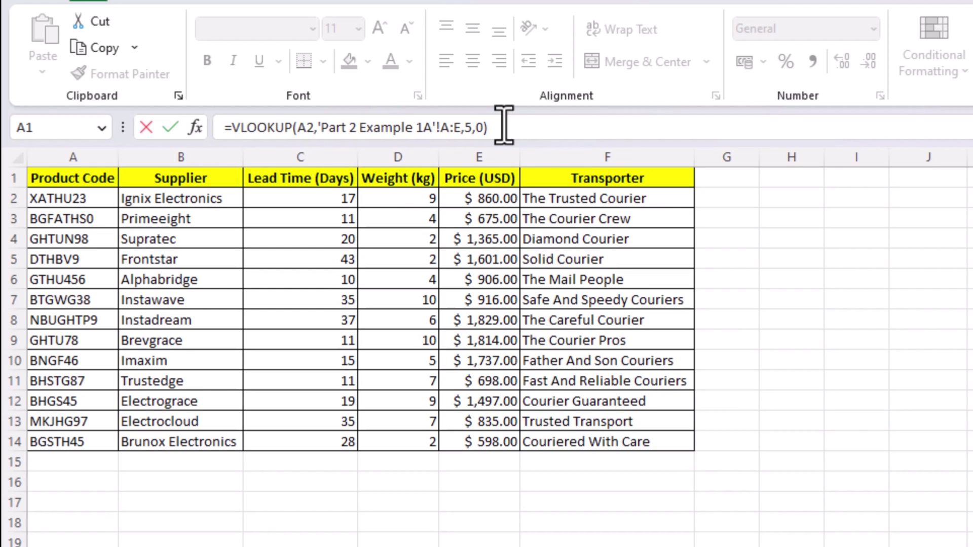
key("Return")
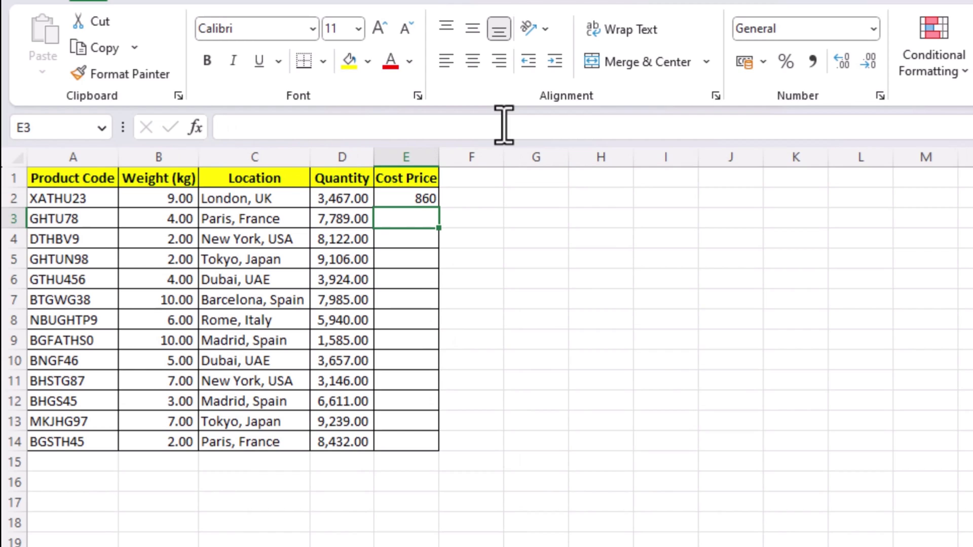
Step: Copy the E2 lookup formula into E3:E14 so all 13 products show their prices
key("Up")
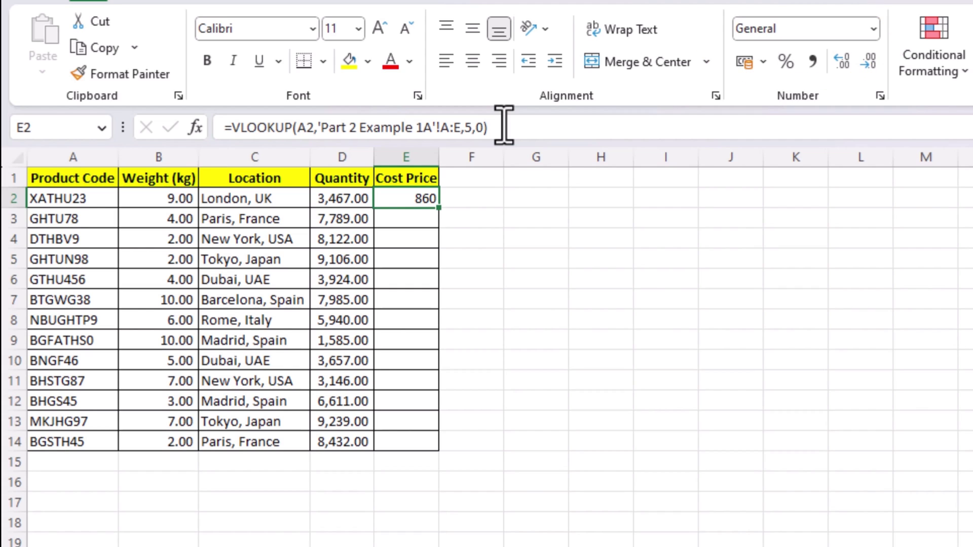
key("ctrl+c")
key("Down")
key("shift+Down")
key("shift+Down")
key("shift+Down")
key("shift+Down")
key("shift+Down")
key("shift+Down")
key("shift+Down")
key("shift+Down")
key("shift+Down")
key("shift+Down")
key("shift+Down")
key("shift+Down")
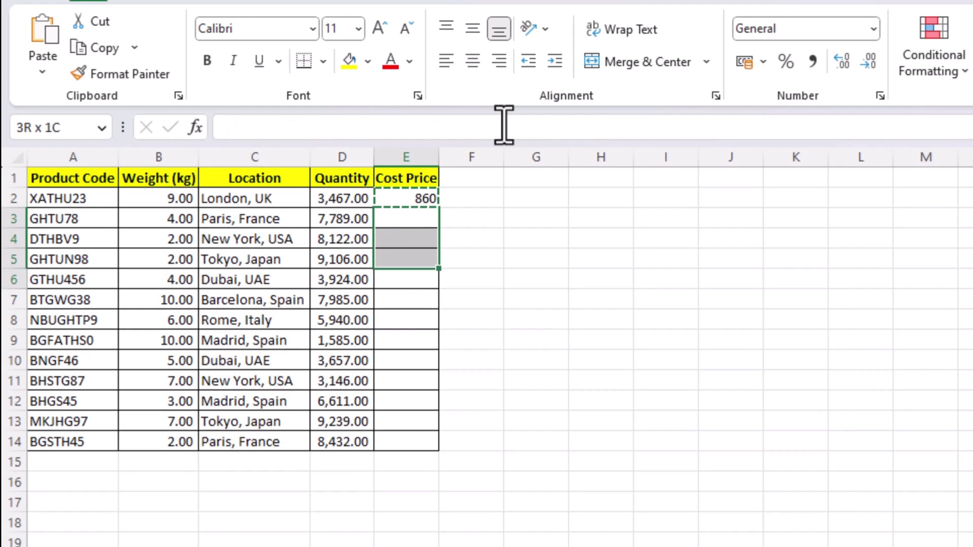
key("shift+Up")
key("ctrl+v")
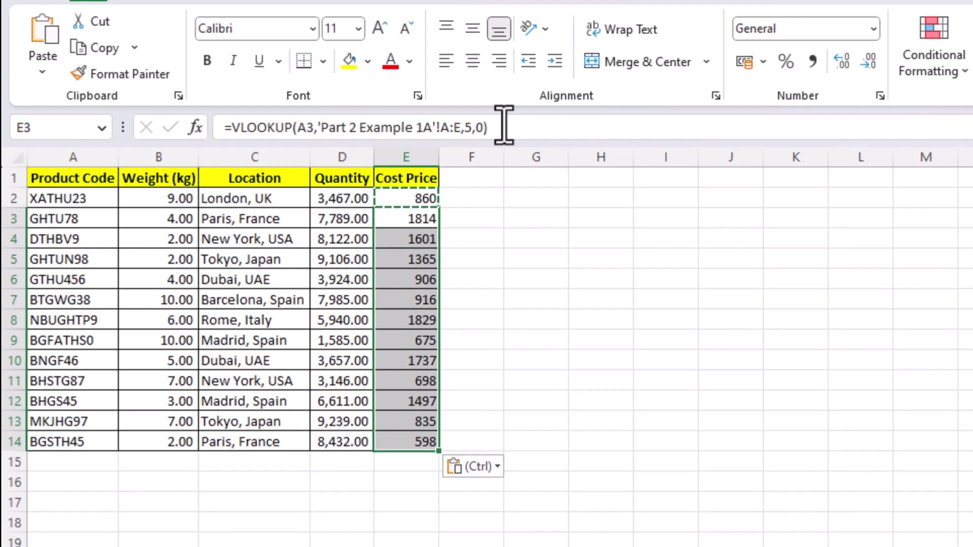
left_click(421, 356)
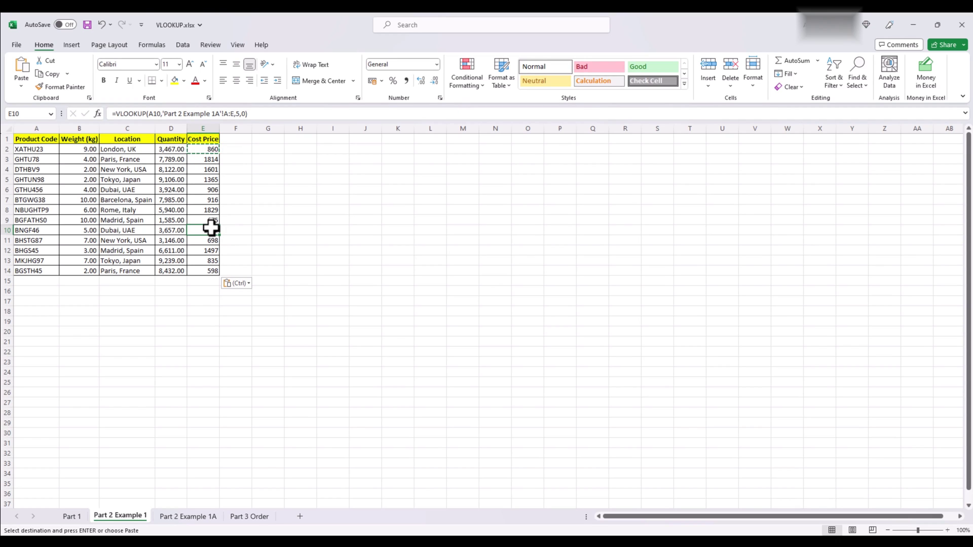
key("Escape")
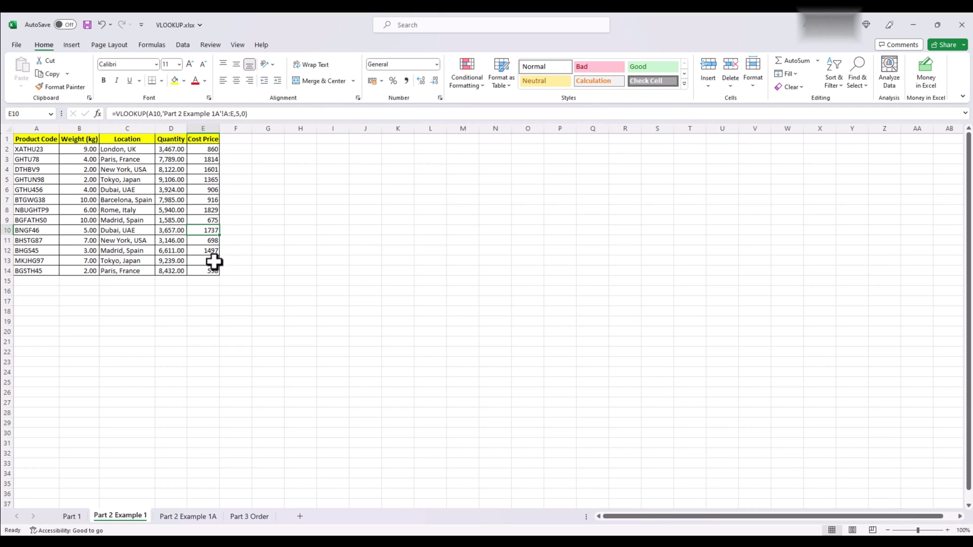
left_click(203, 522)
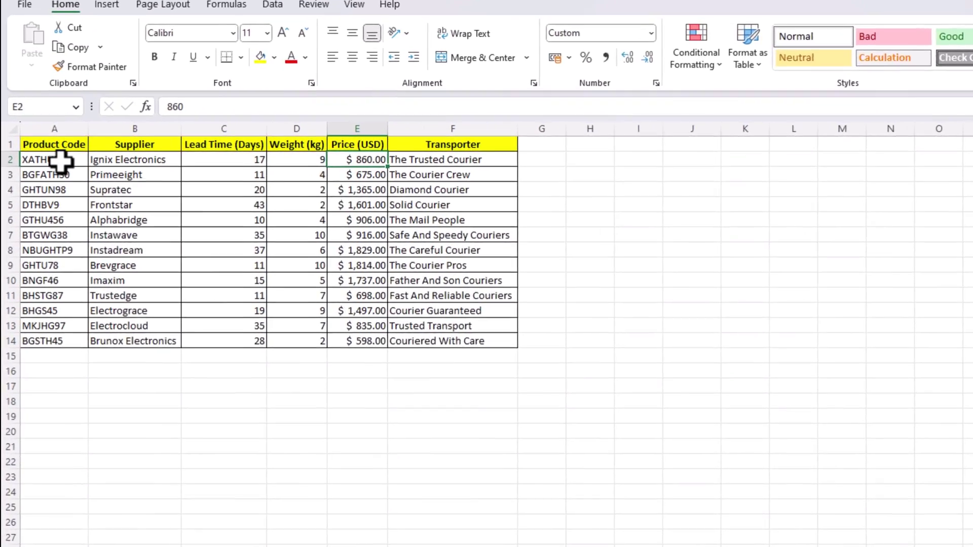
Step: Select the first and last supplier product codes, XATHU23 in A2 and the code in A14
left_click(41, 150)
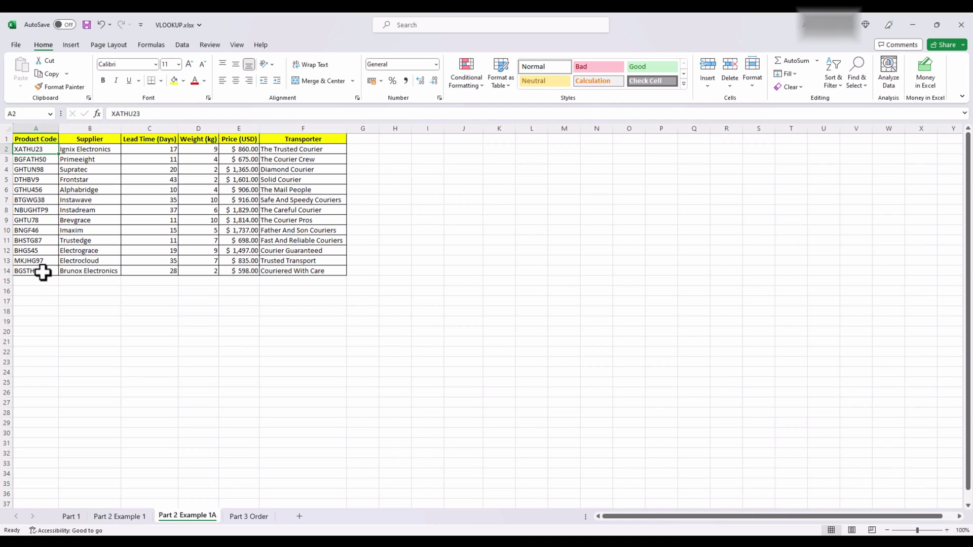
left_click(43, 272)
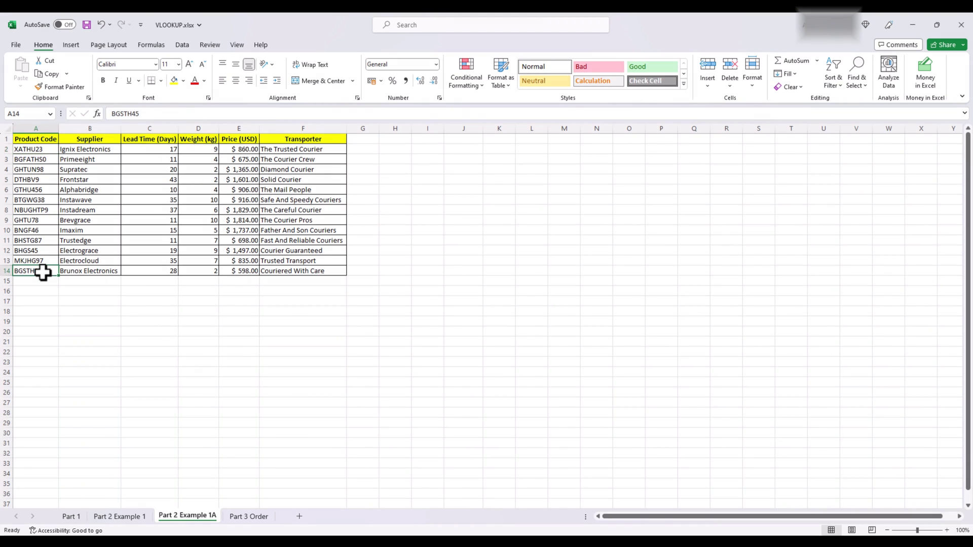
Step: Copy BGSTH45 into A15 and enter supplier ABC Electricals, lead time 5 and weight 2
key("ctrl+c")
left_click(41, 282)
key("ctrl+v")
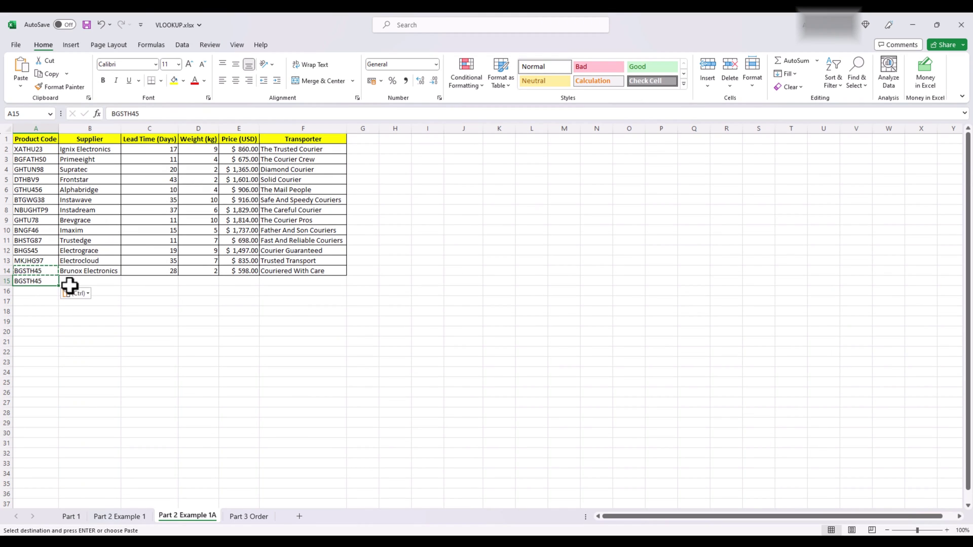
left_click(76, 282)
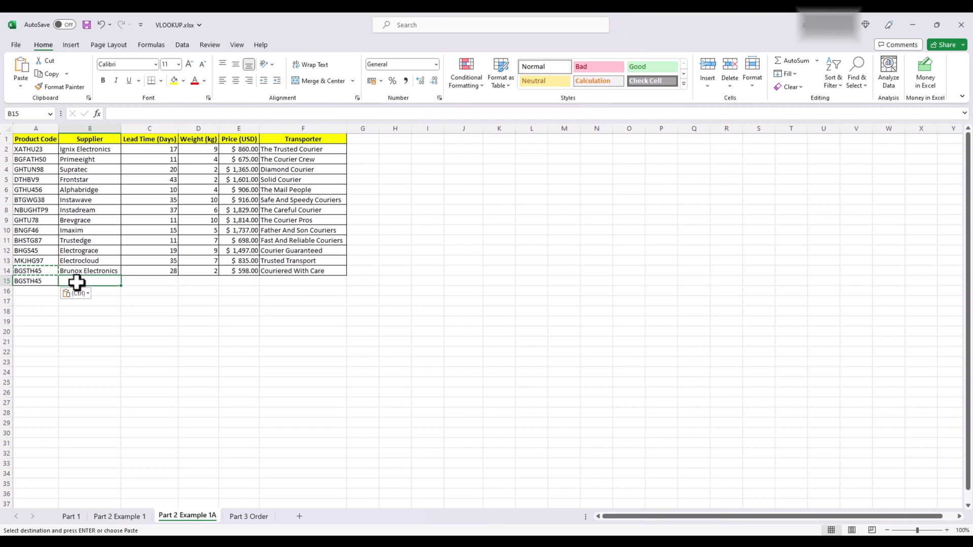
type("ABC Electricals")
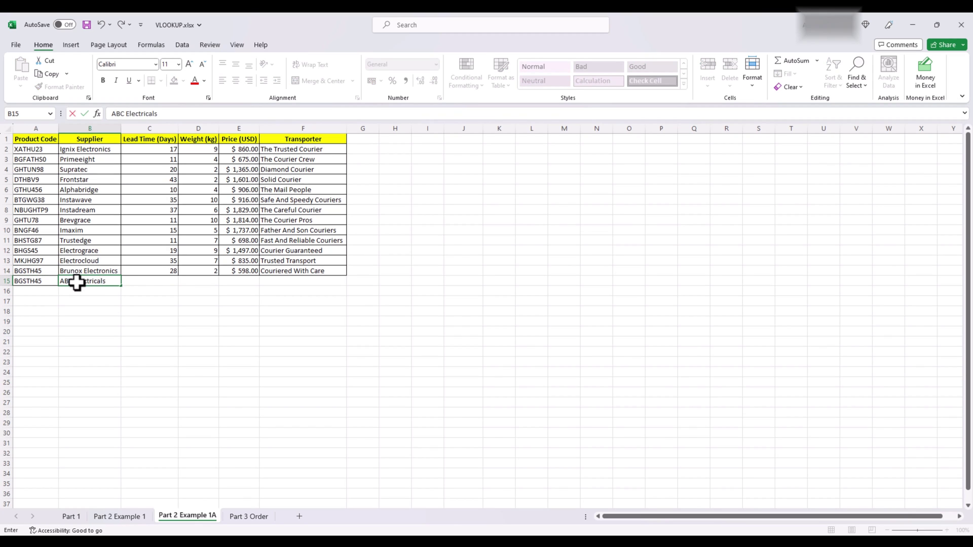
key("Tab")
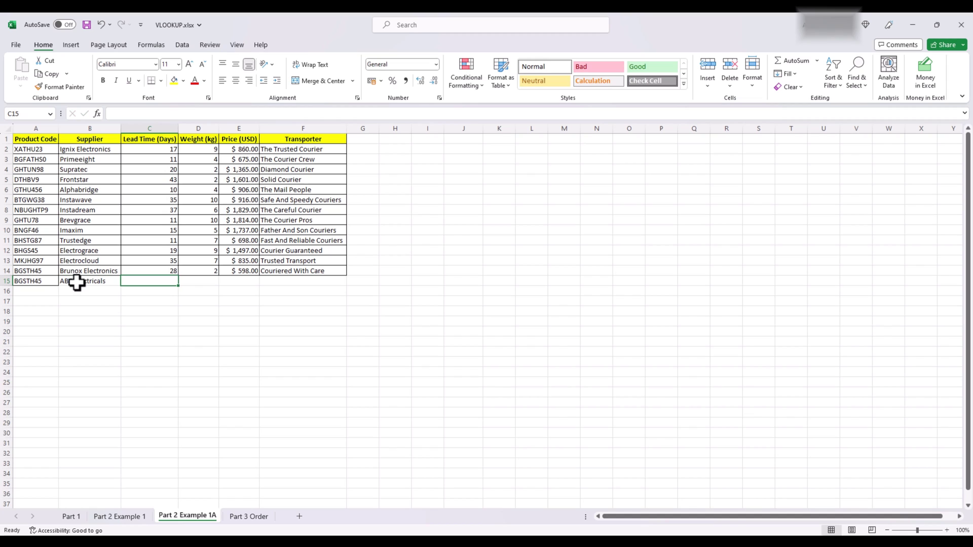
type("5")
key("Tab")
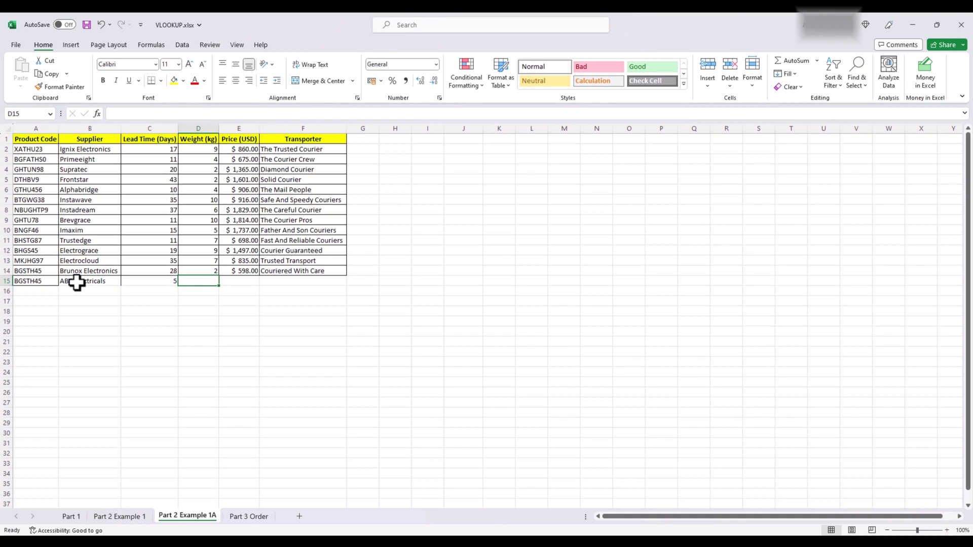
type("2")
key("Tab")
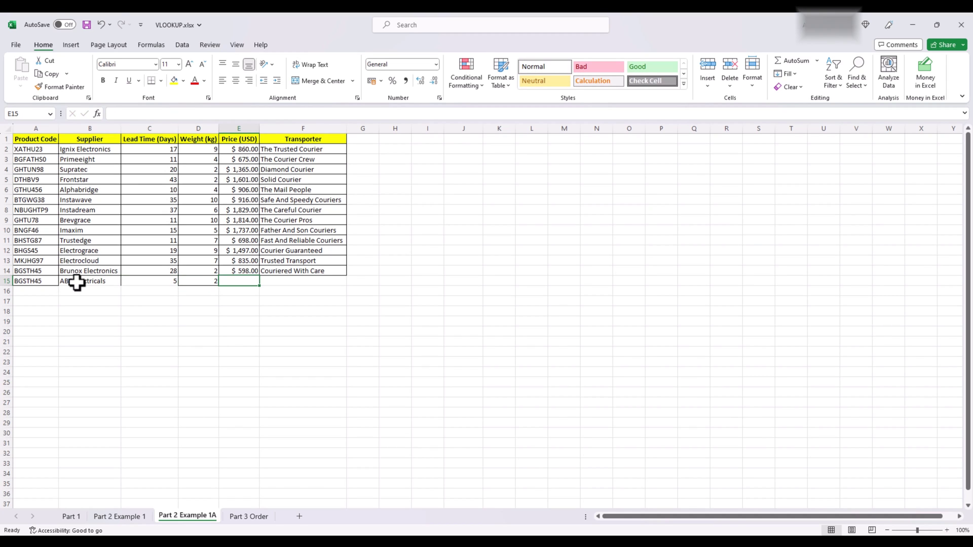
Step: Fill the transporter Couriered With Care into row 15 and enter the price 235
key("Tab")
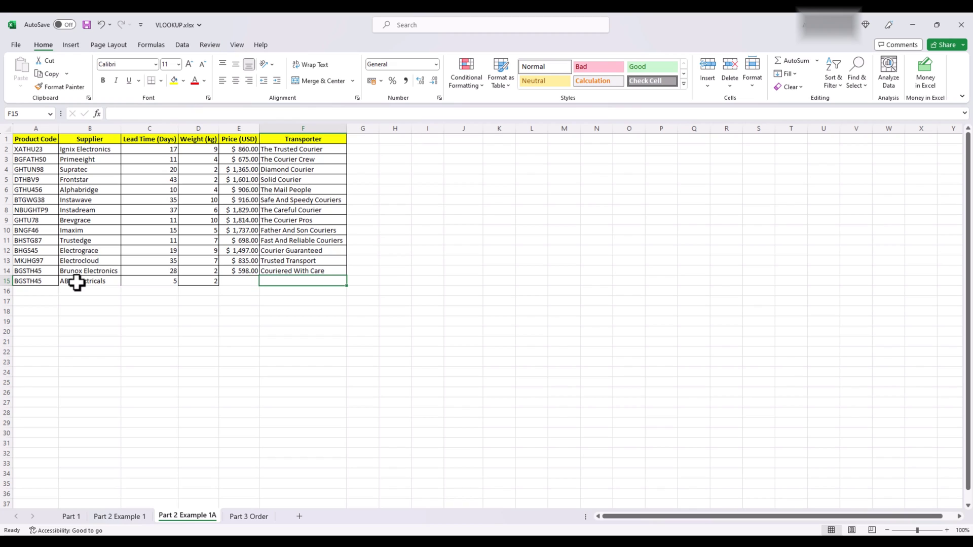
key("ctrl+d")
key("Left")
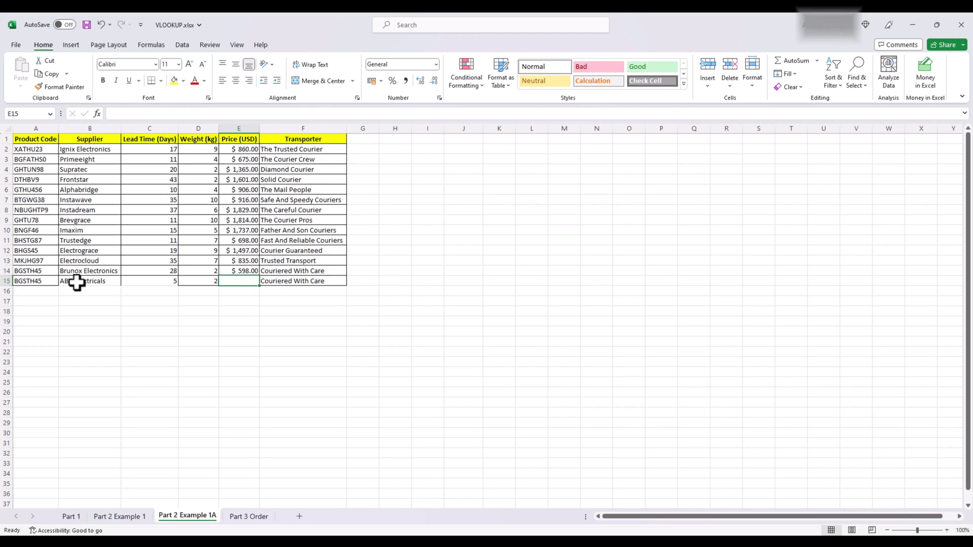
type("235")
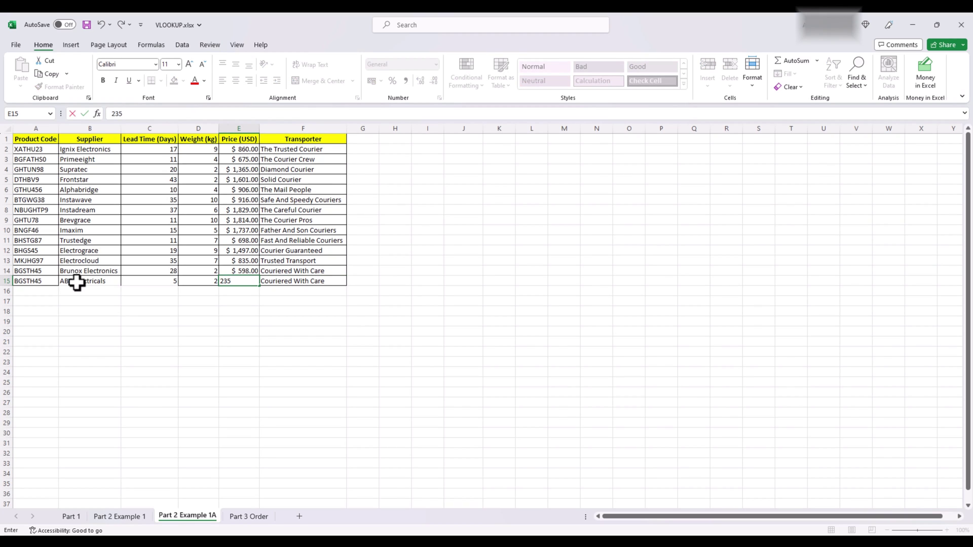
key("Tab")
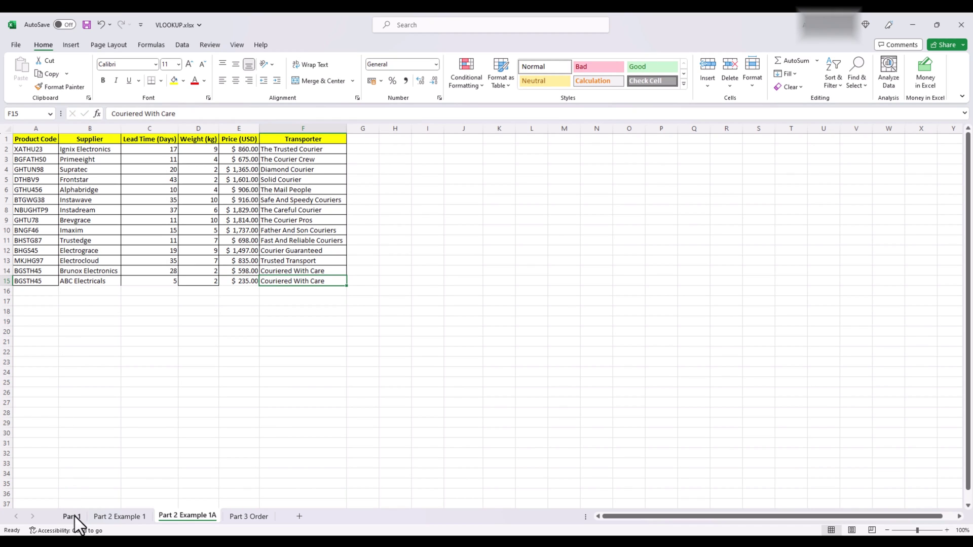
Step: Clear the existing Cost Price lookups in E2:E14 on Part 2 Example 1
left_click(108, 516)
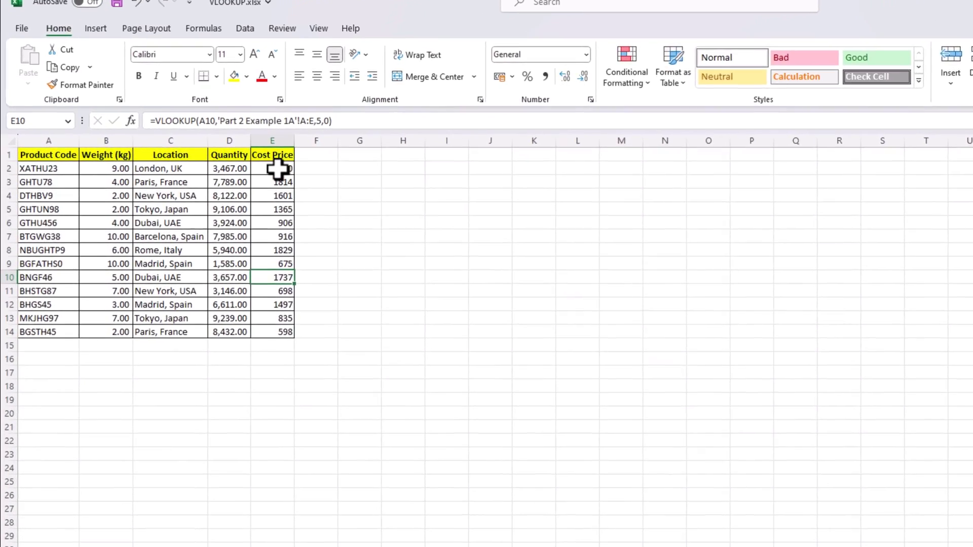
left_click(278, 169)
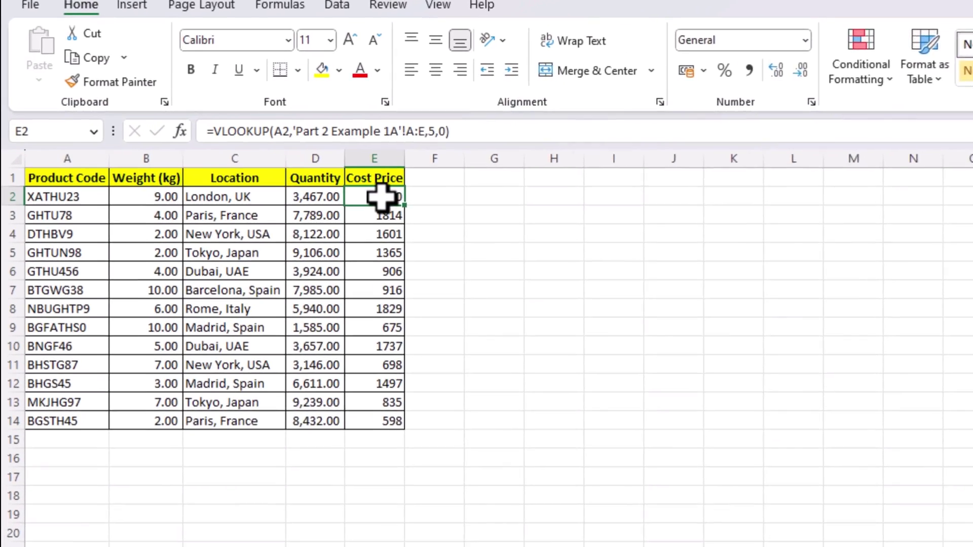
key("ctrl+shift+Down")
key("Delete")
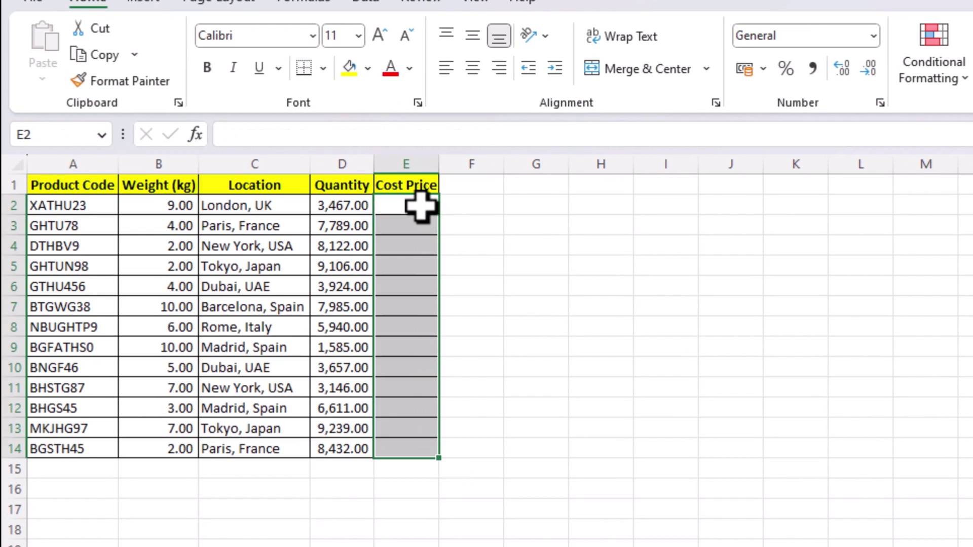
key("Up")
Step: Enter =VLOOKUP(A2,'Part 2 Example 1A'!A:E,5,0) in E2 using whole columns A to E
left_click(418, 204)
type("=VLOOKUP(")
key("Left")
key("Left")
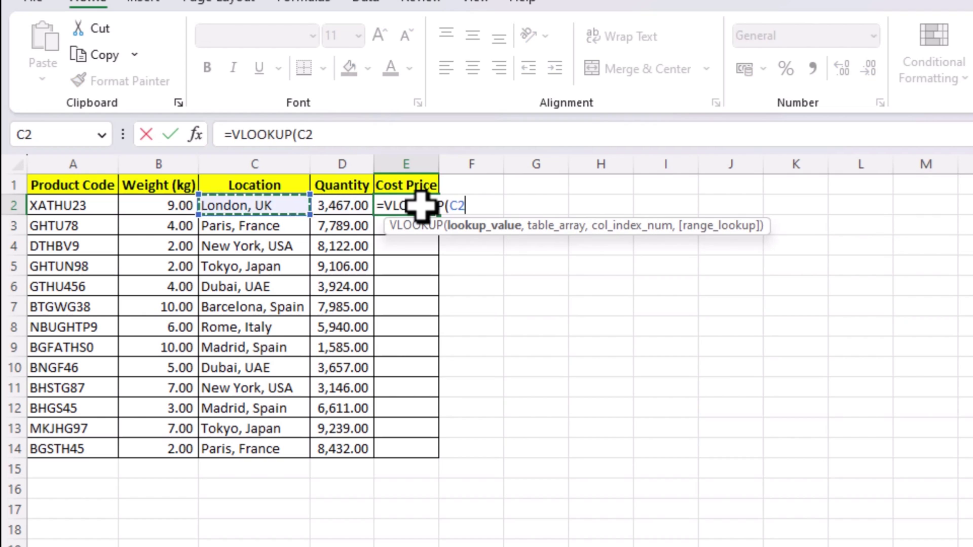
key("Left")
key("Left")
type(",")
key("ctrl+Page_Down")
key("ctrl+Page_Down")
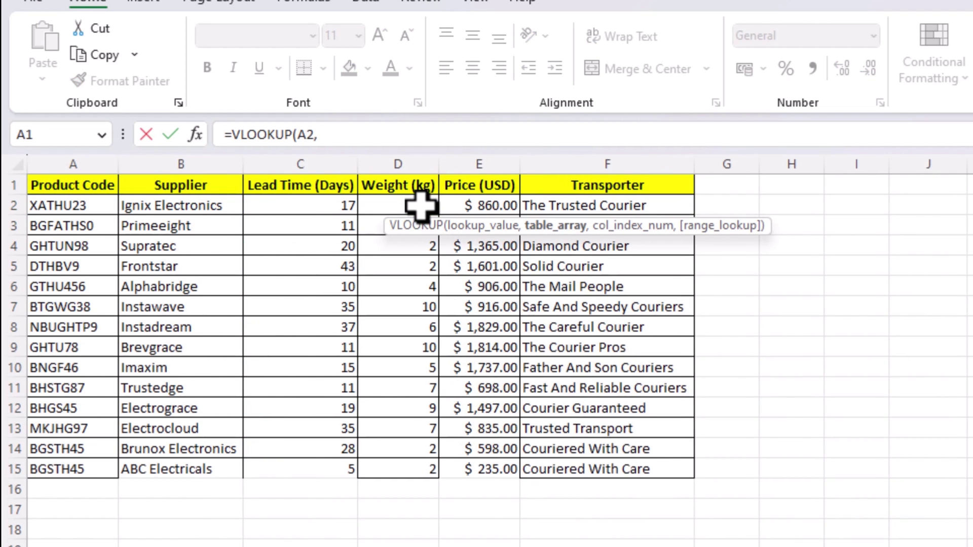
key("ctrl+shift+Right")
key("shift+Left")
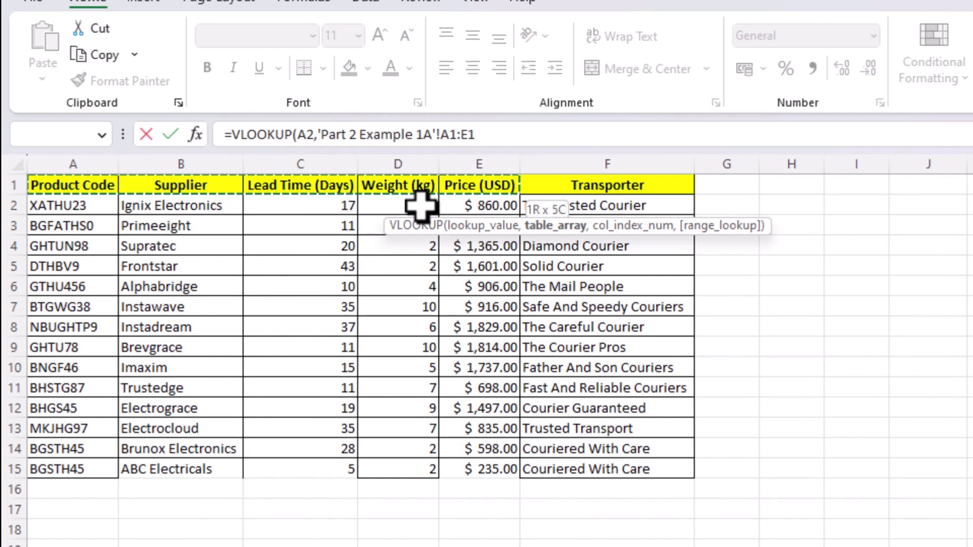
key("ctrl+space")
type(",5,0")
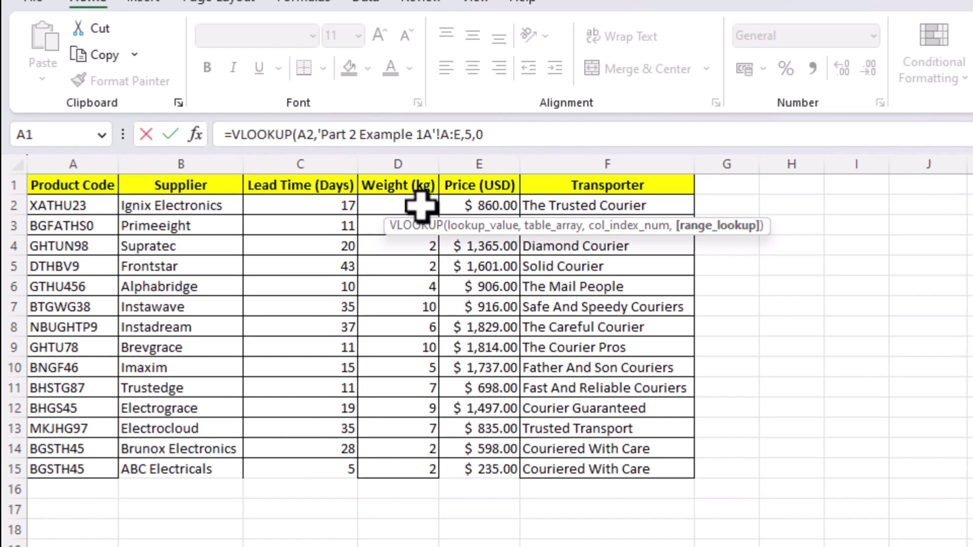
key("Return")
Step: Copy the full-column lookup into E2:E14 and inspect the result in E14
key("Up")
key("ctrl+c")
key("Left")
key("ctrl+Down")
key("Right")
key("ctrl+shift+Up")
key("shift+Down")
key("ctrl+v")
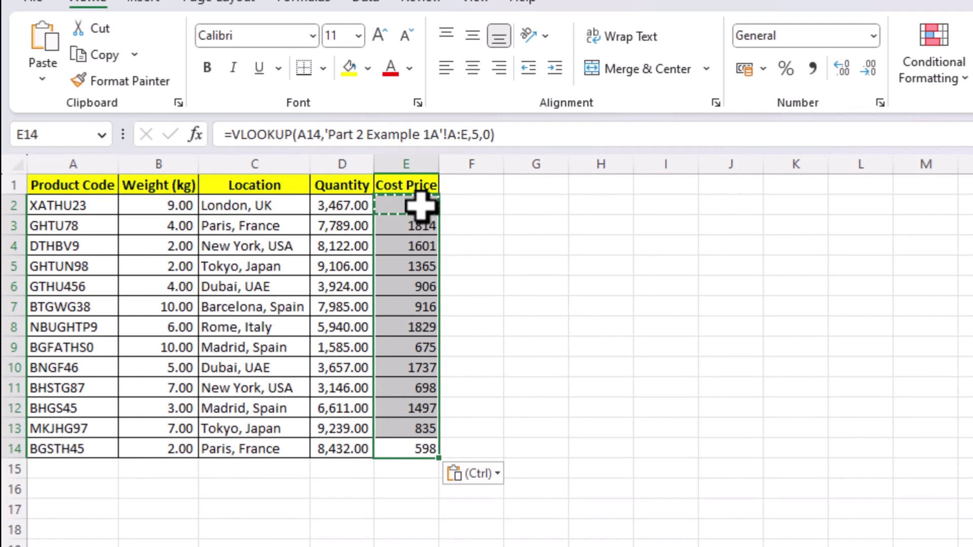
left_click(410, 453)
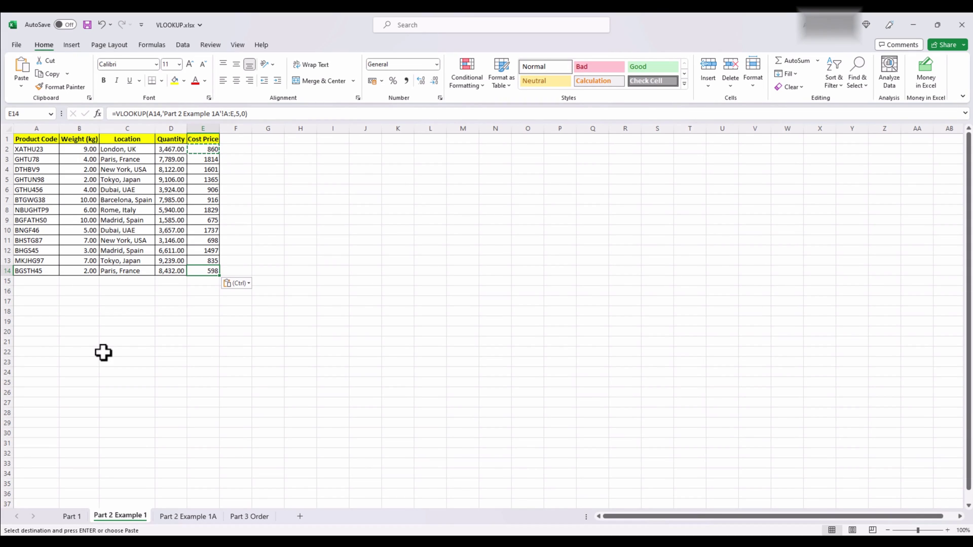
Step: Replace the E2 formula with a VLOOKUP of A2 against the Part 3 Order range A1:E14, column 5
key("ctrl+z")
key("ctrl+z")
type("=VLOOKUP(")
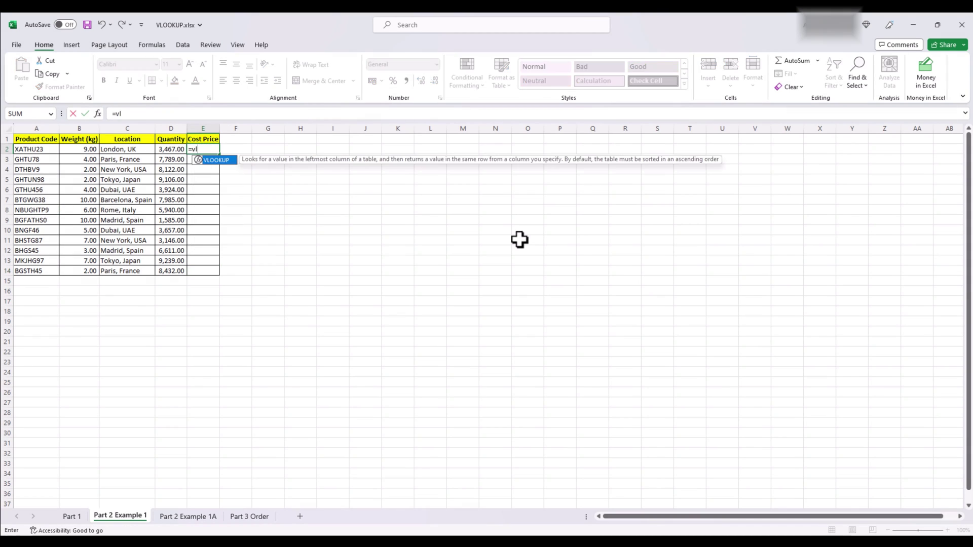
key("Left")
key("Left")
key("Left")
key("Left")
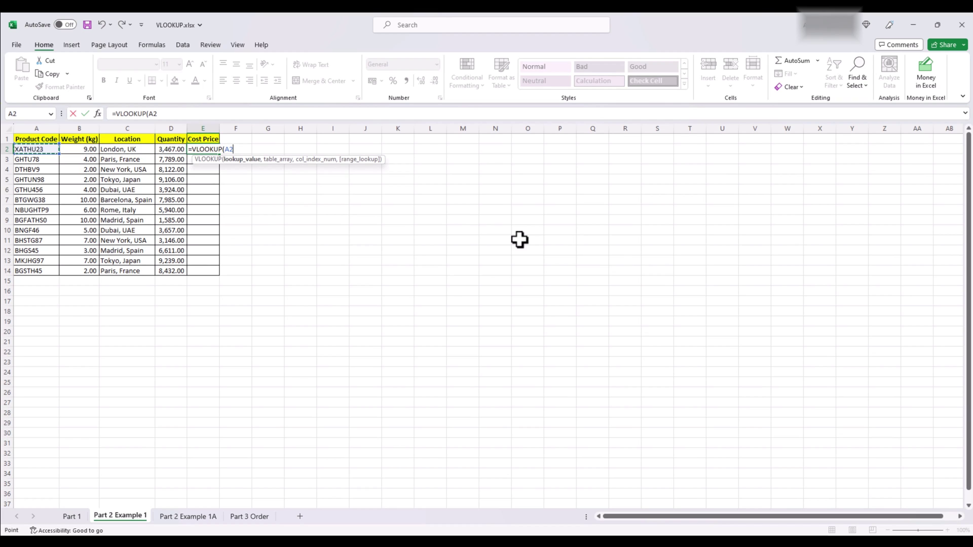
type(",")
left_click(259, 518)
left_click_drag(43, 140, 250, 272)
type(",5")
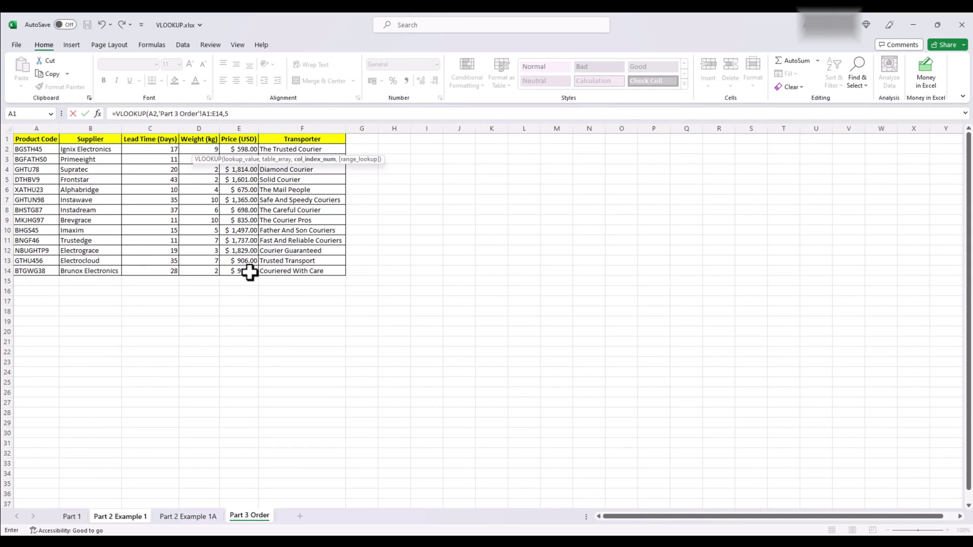
type(",0")
key("Return")
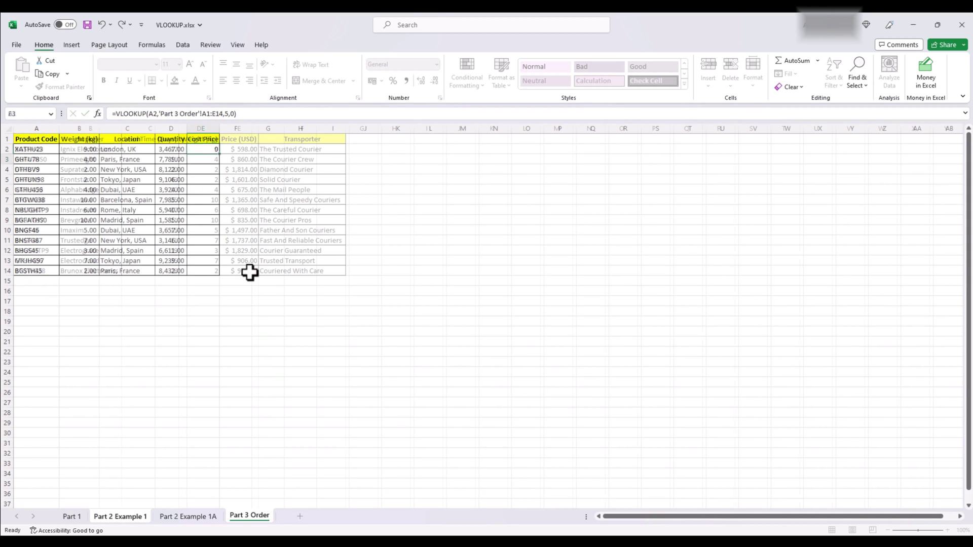
Step: Copy the Part 3 Order lookup from E2 into all Cost Price cells E2:E14
key("Up")
key("ctrl+c")
key("Left")
key("ctrl+Down")
key("Right")
key("ctrl+shift+Up")
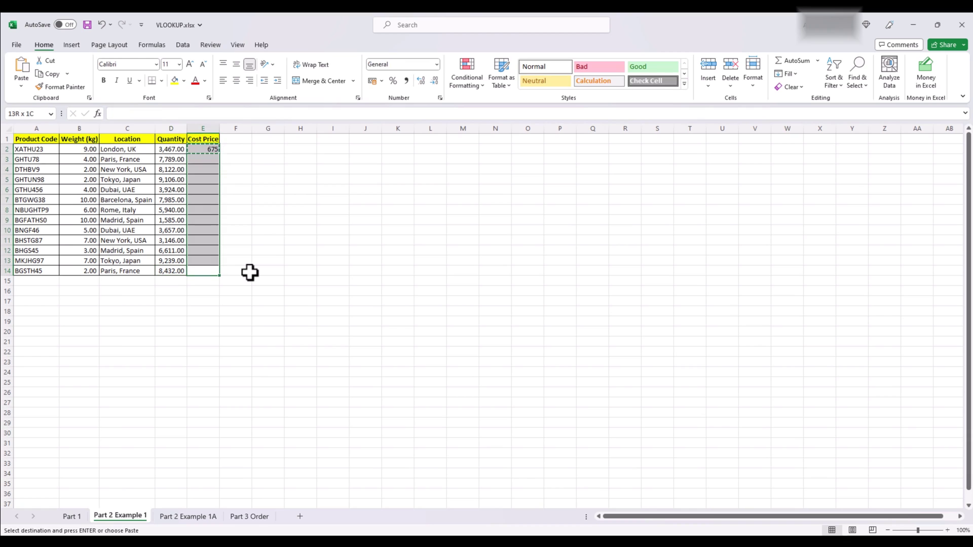
key("ctrl+v")
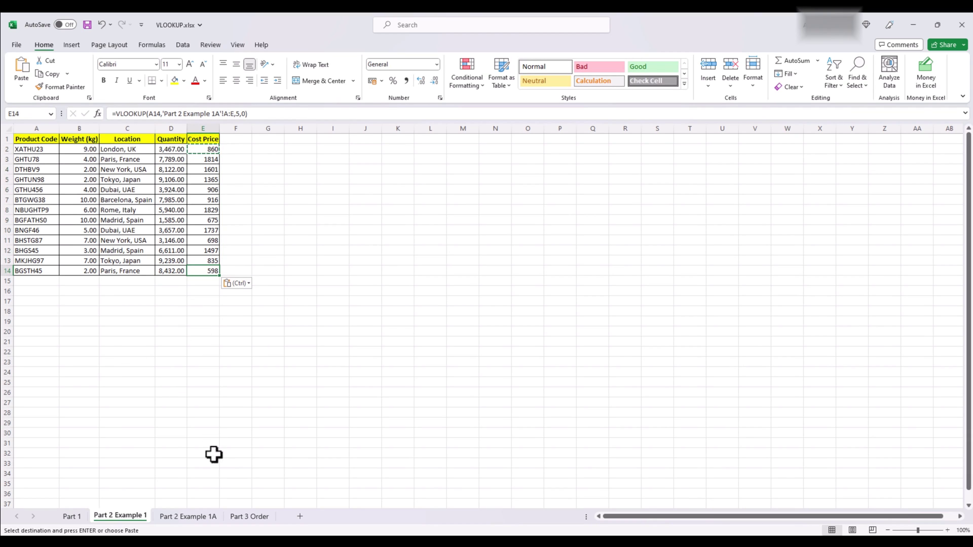
left_click(204, 520)
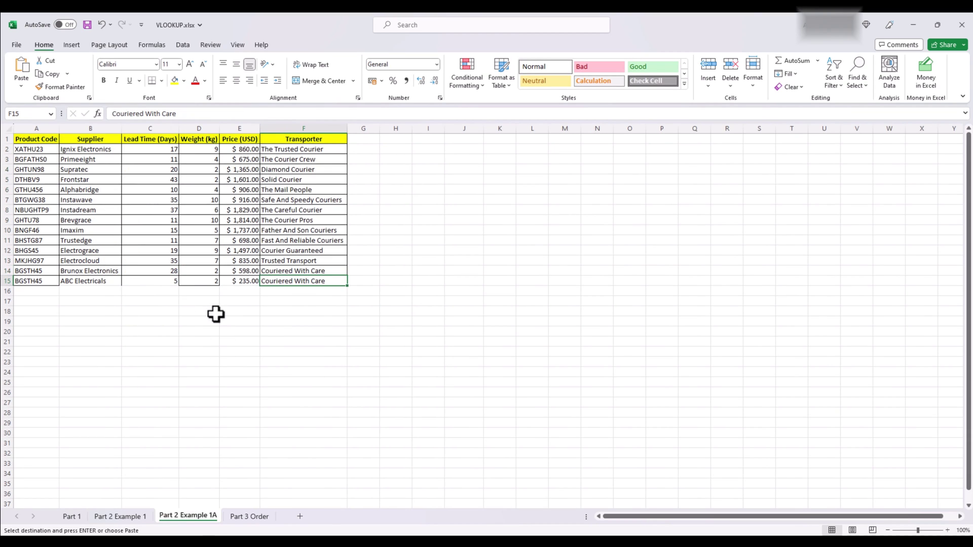
Step: Retype the A15 product code as lowercase bgsth45, then review the Cost Price results on Part 2 Example 1
left_click(28, 281)
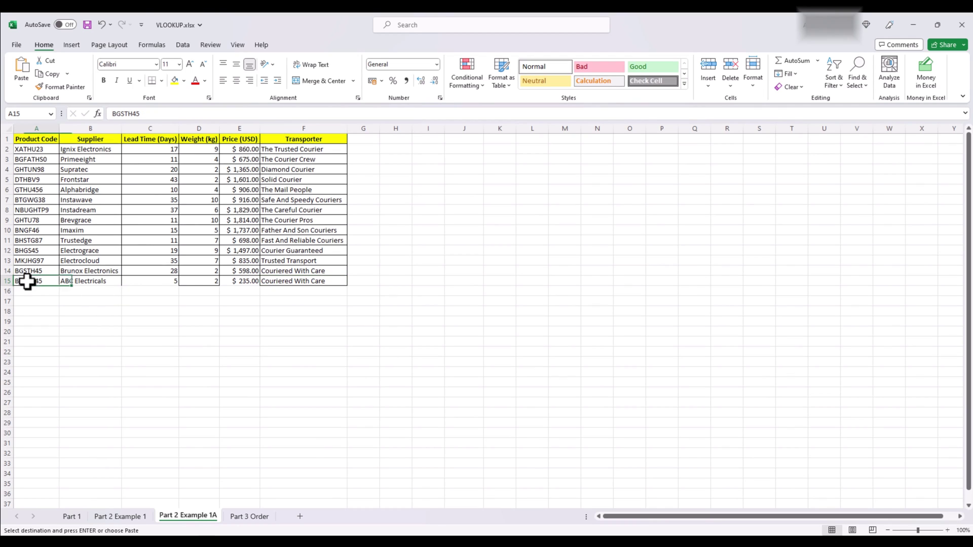
double_click(36, 282)
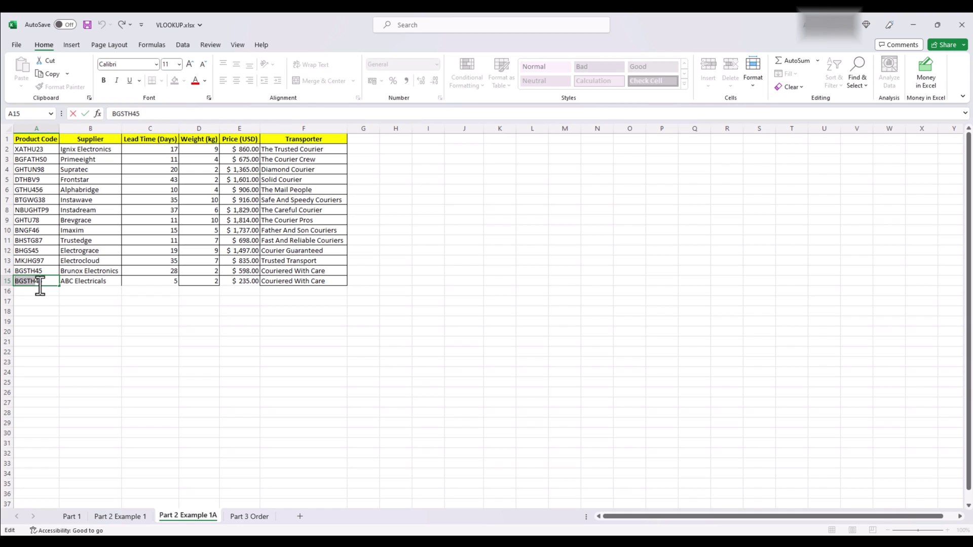
type("bgsth")
key("Return")
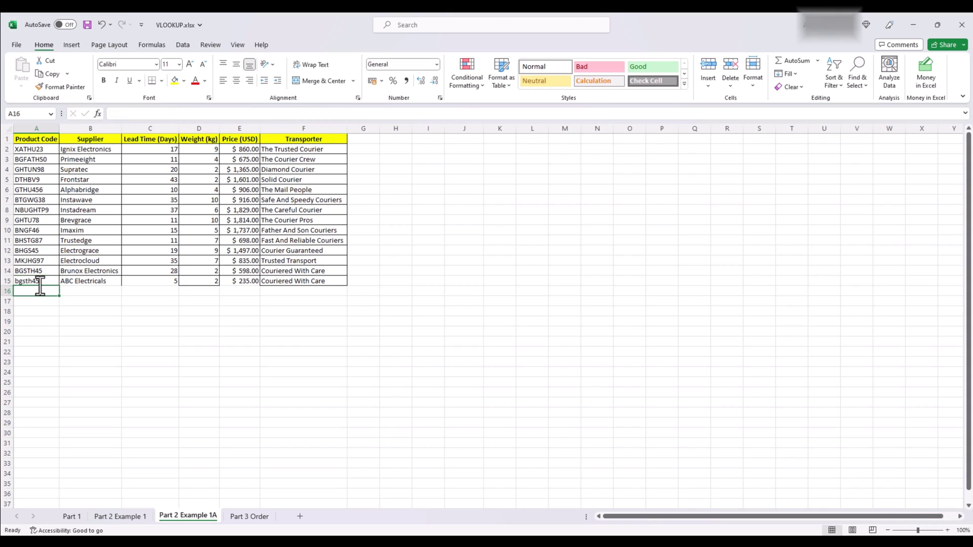
left_click(133, 517)
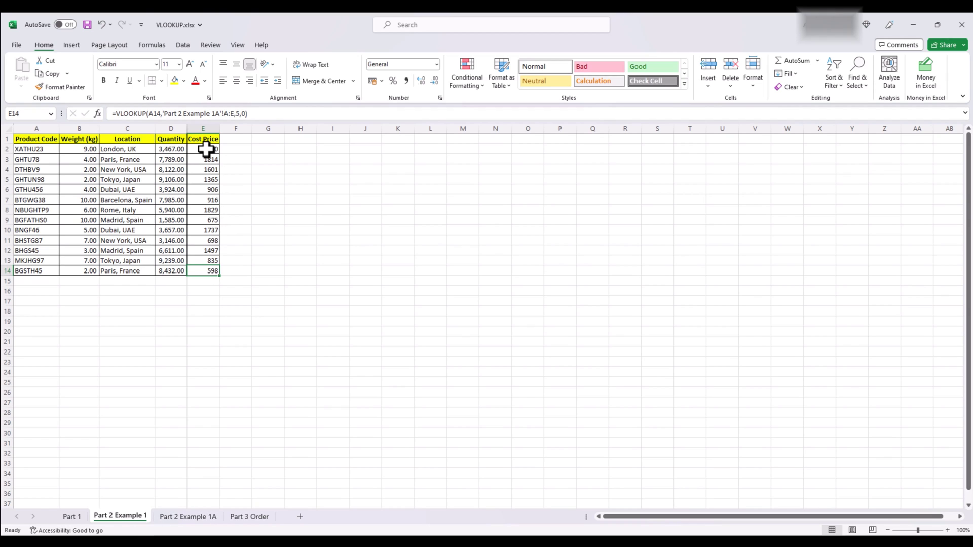
left_click_drag(206, 148, 212, 270)
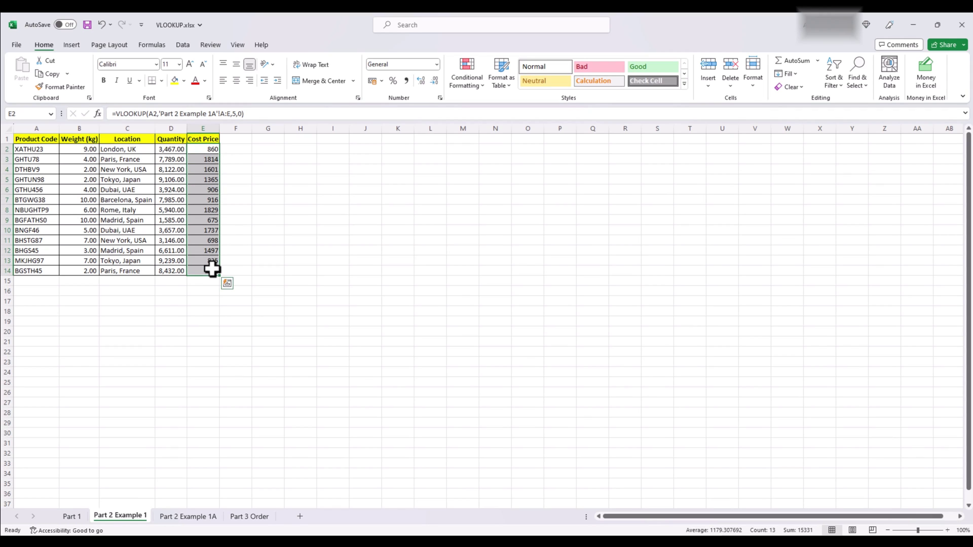
Step: Delete all Cost Price values in E2:E14 and glance at the Part 3 Order sheet
key("Delete")
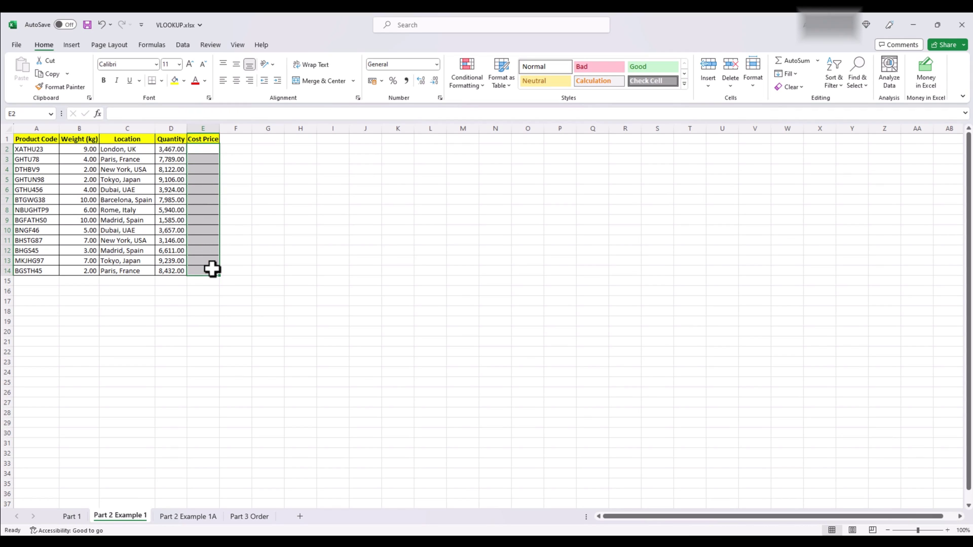
left_click(208, 148)
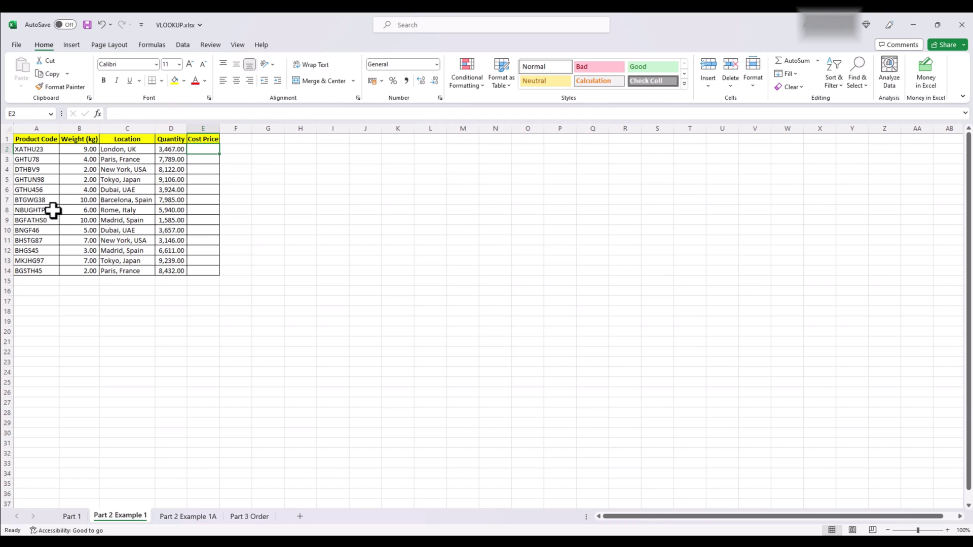
left_click(251, 517)
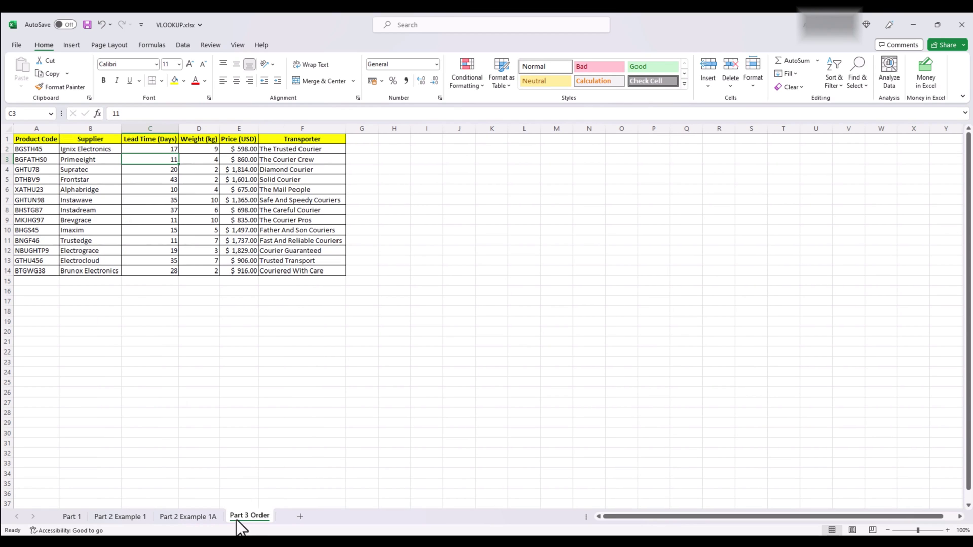
left_click(135, 517)
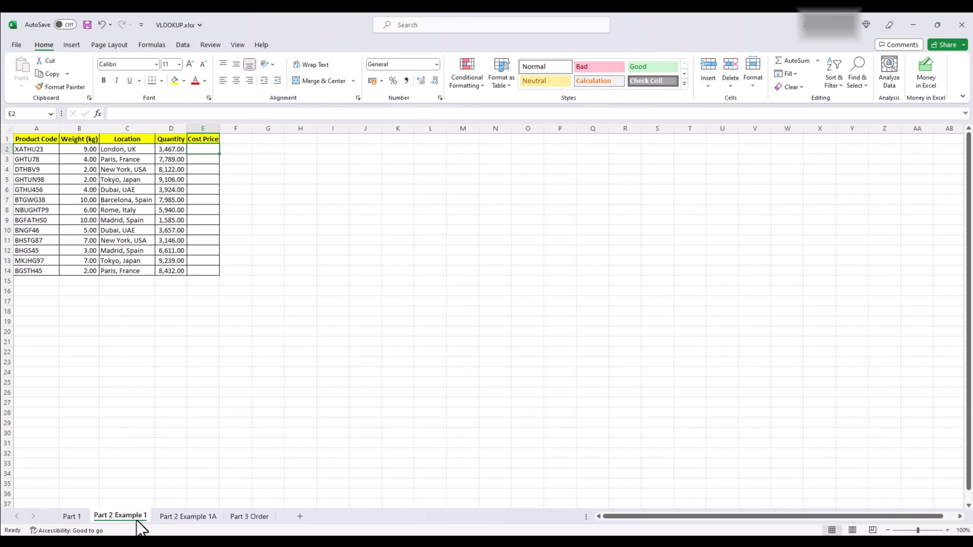
Step: Compare DTHBV9's price on Part 2 Example 1A and Part 3 Order, then copy code NBUGHTP9
left_click(33, 169)
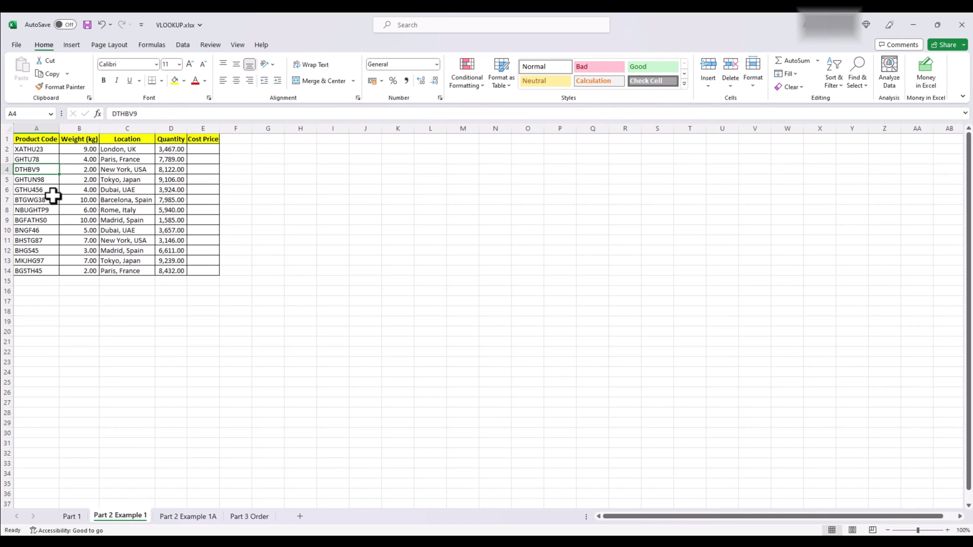
left_click(193, 517)
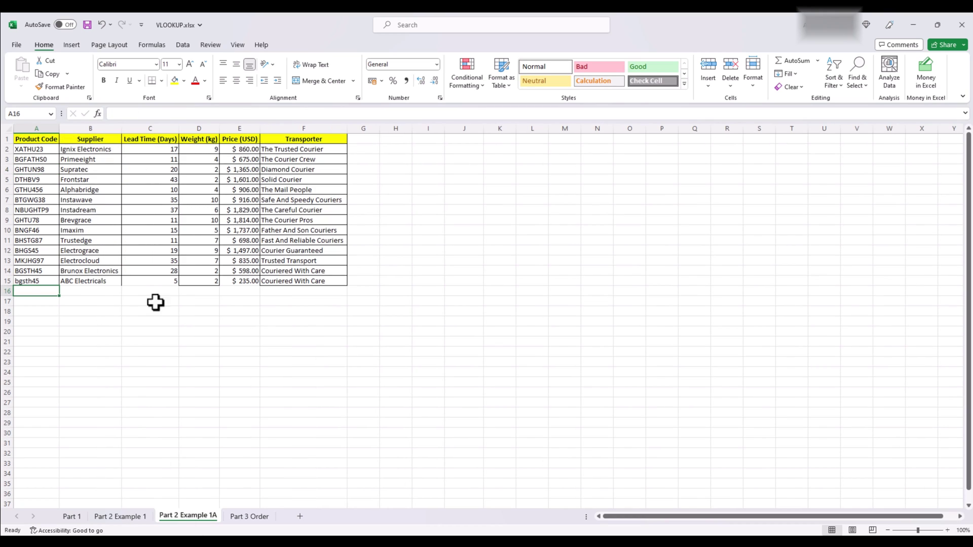
left_click(234, 178)
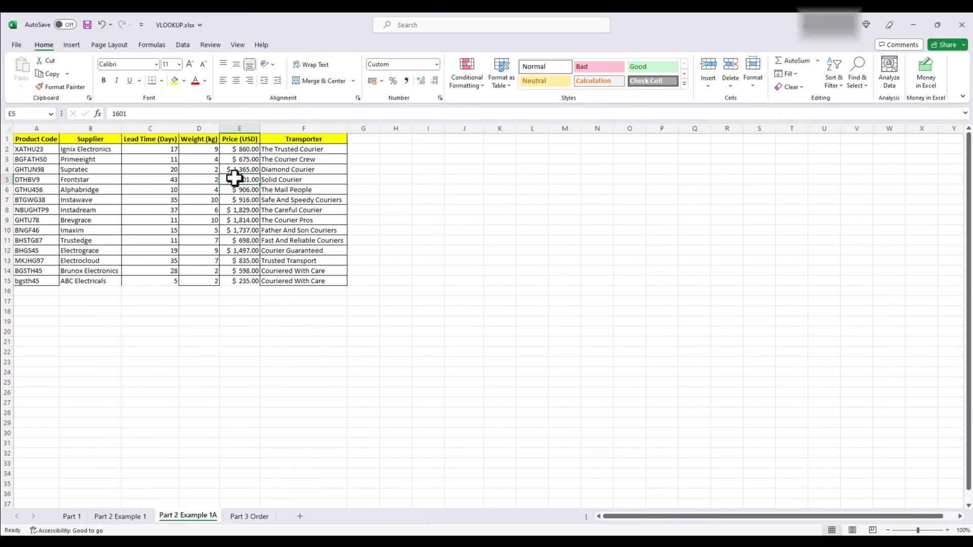
left_click(256, 520)
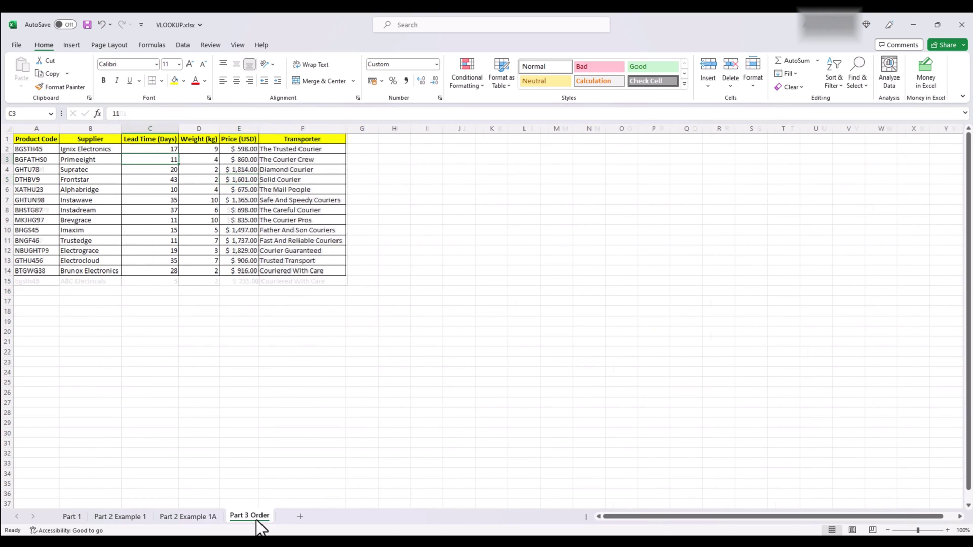
left_click(41, 176)
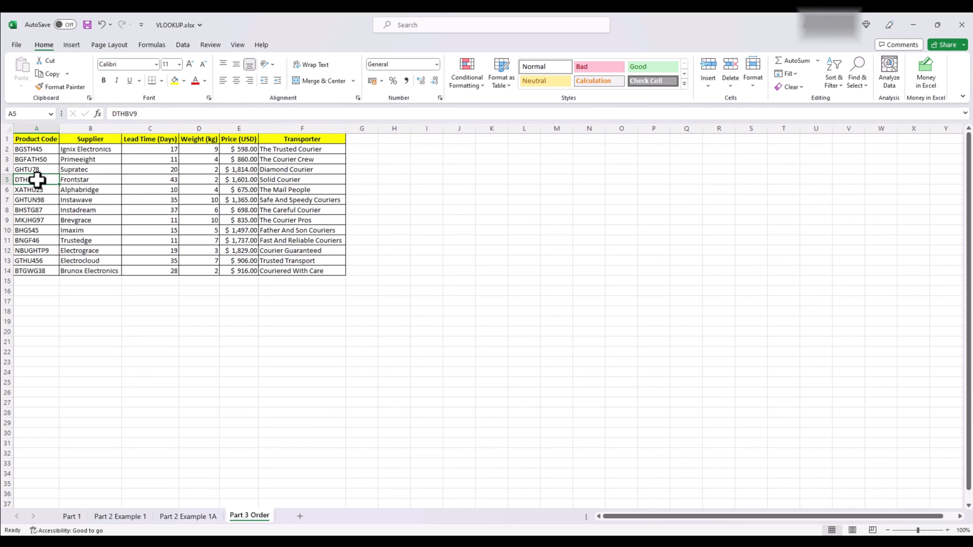
left_click(238, 181)
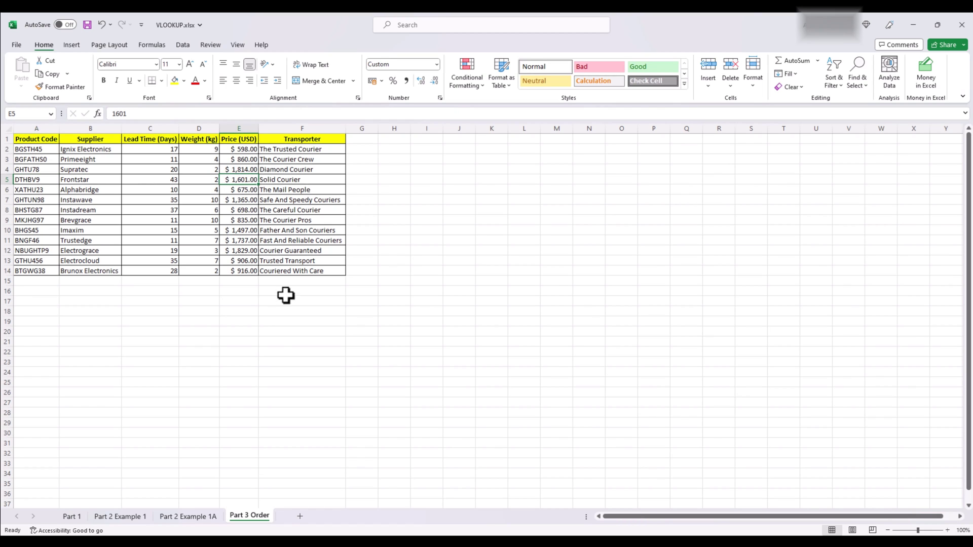
left_click(122, 520)
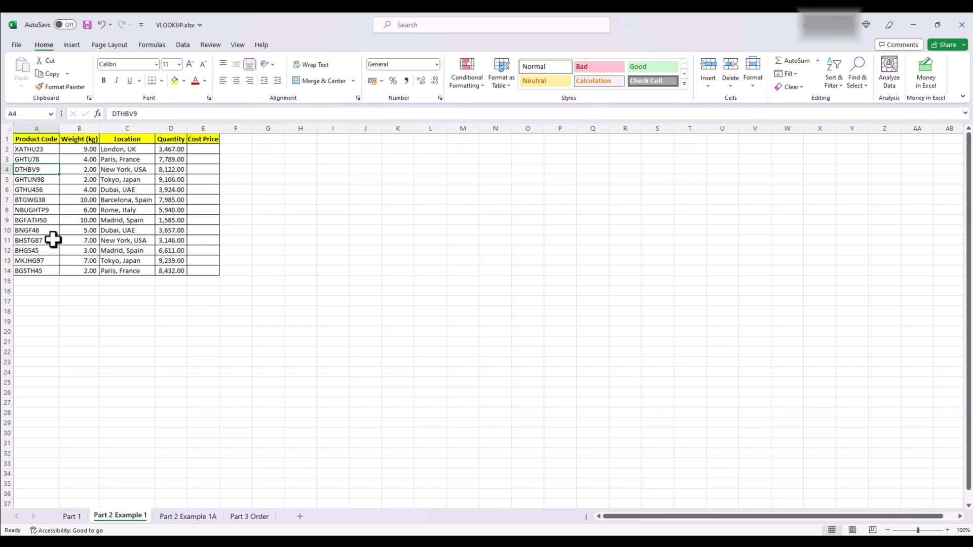
left_click(35, 209)
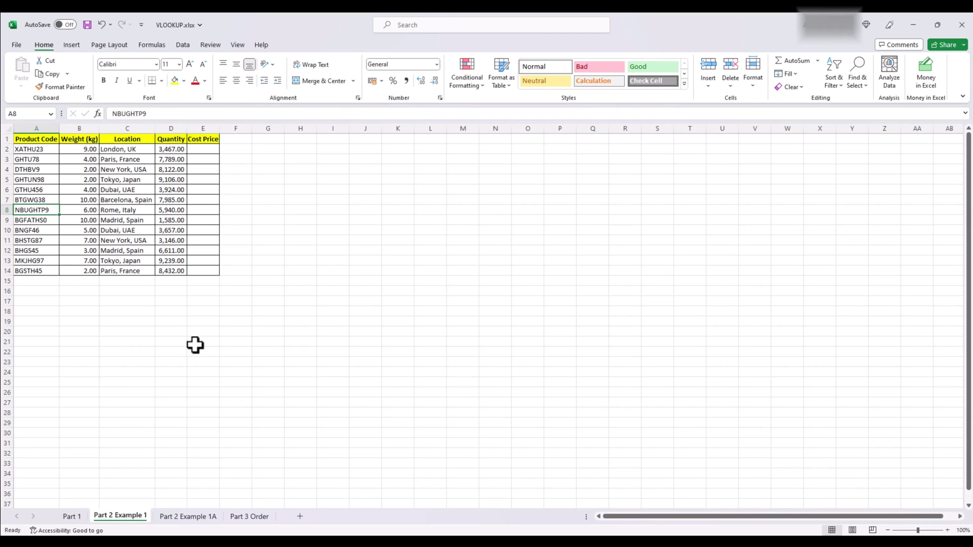
key("ctrl+c")
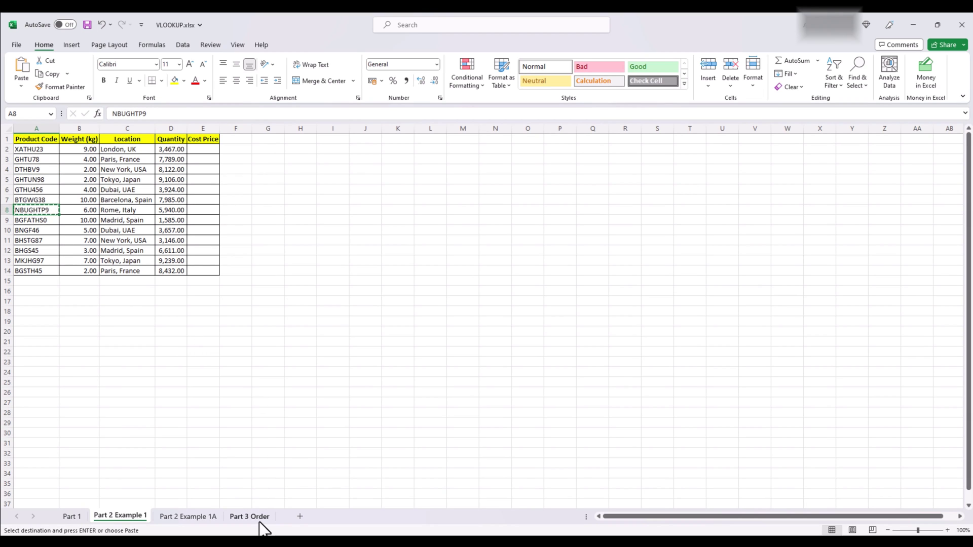
Step: Find NBUGHTP9 on Part 2 Example 1A, check its price, and locate it in Part 3 Order
left_click(185, 518)
key("ctrl+f")
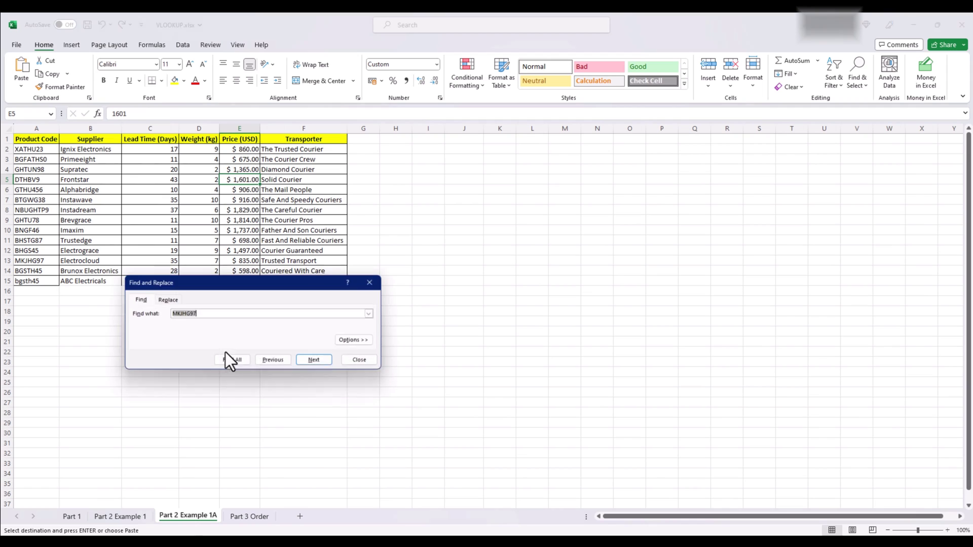
key("ctrl+v")
left_click(316, 362)
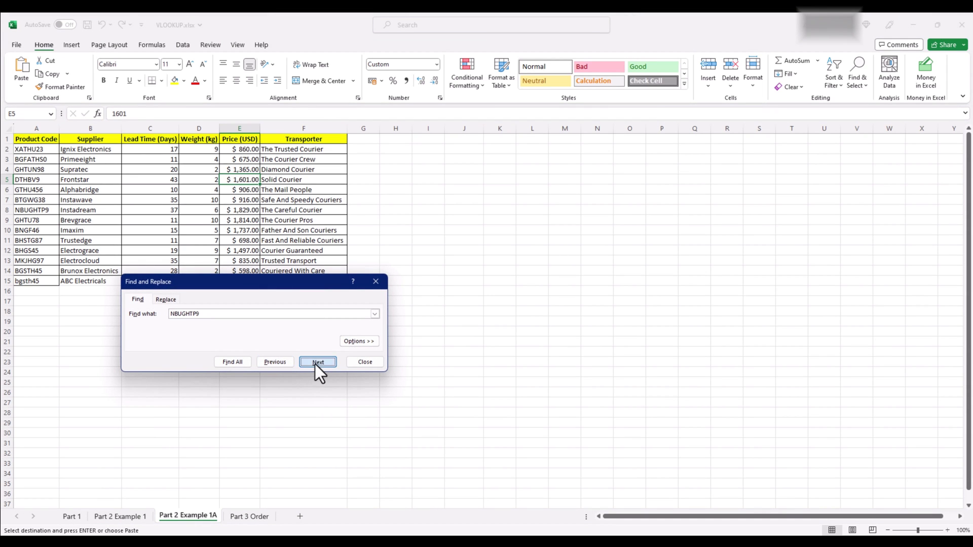
left_click(352, 362)
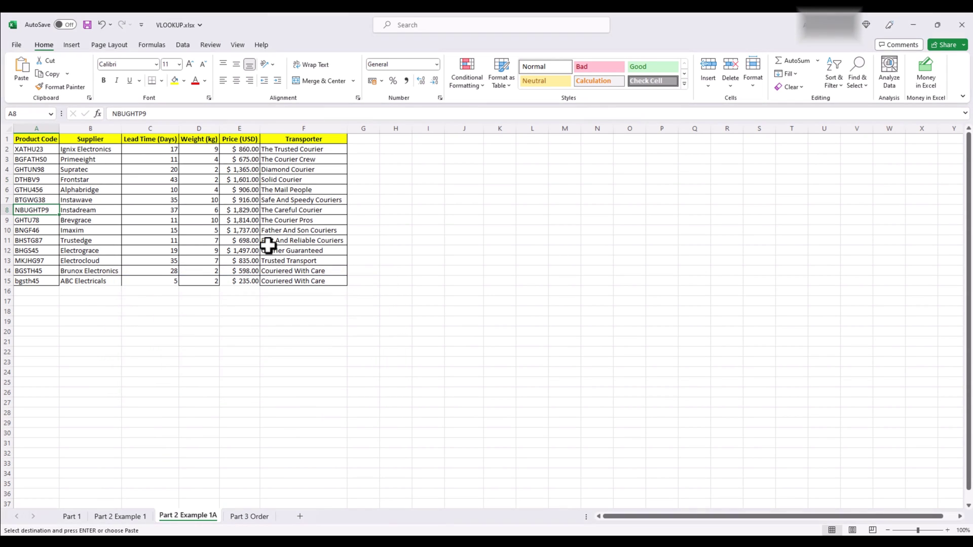
left_click(251, 209)
left_click(255, 516)
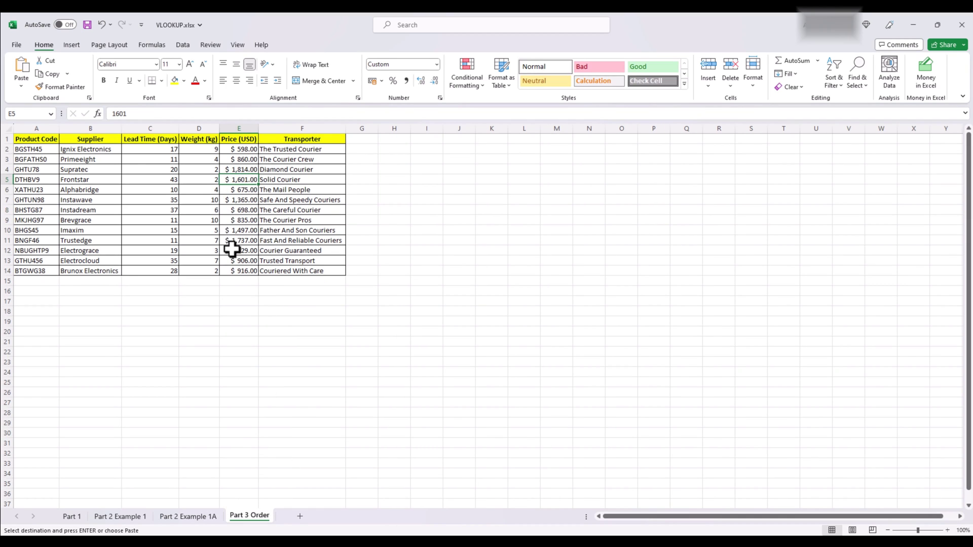
left_click(45, 251)
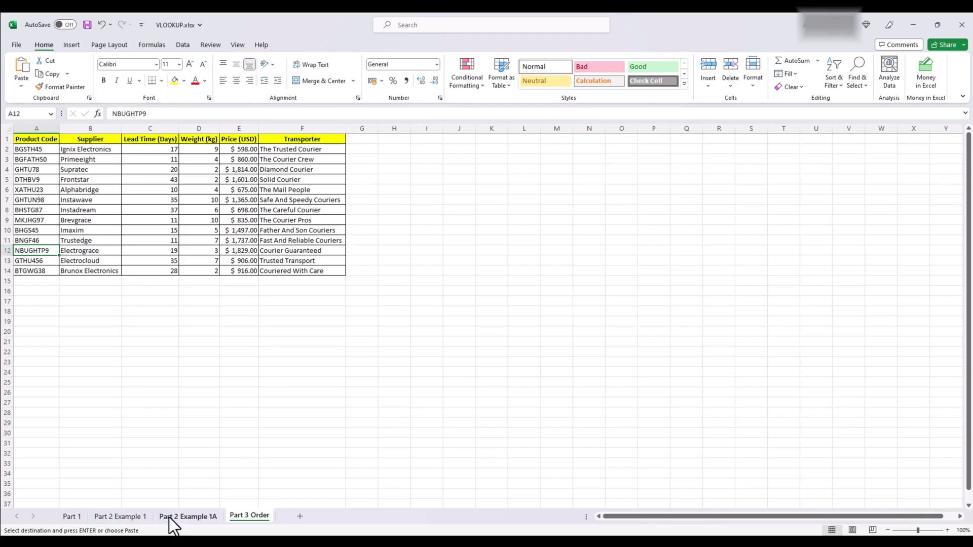
left_click(127, 516)
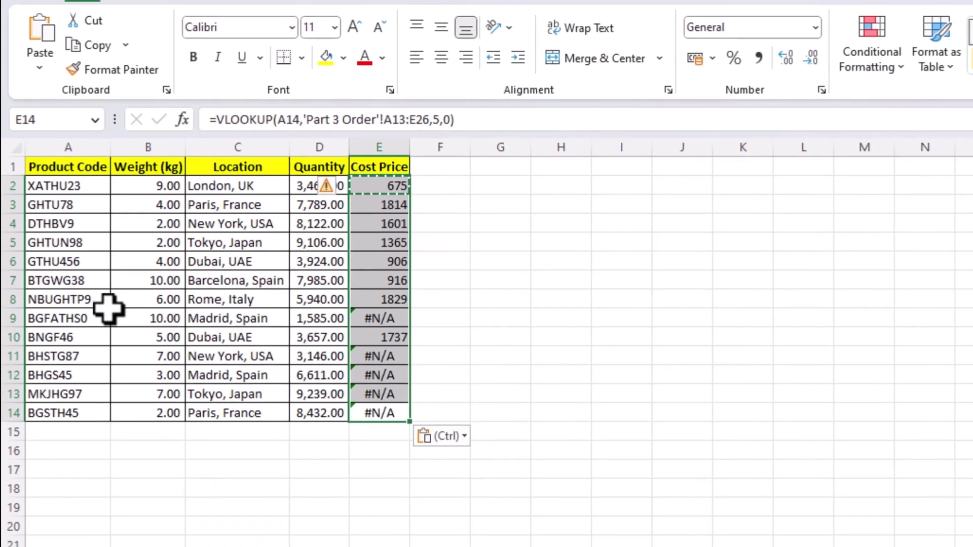
Step: Find BGFATHS0 in the Part 3 Order table at A3, then return to Cost Price E2
left_click(108, 310)
left_click(247, 522)
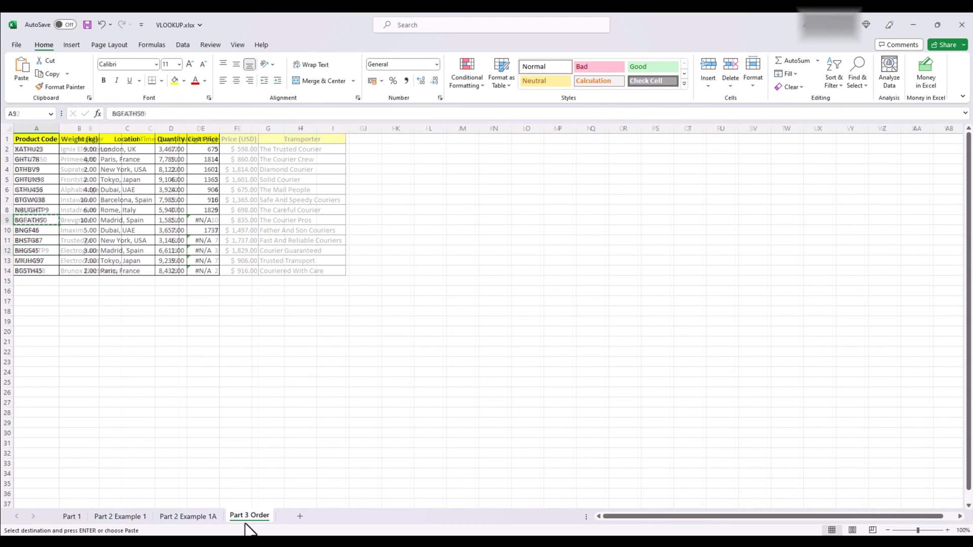
key("ctrl+f")
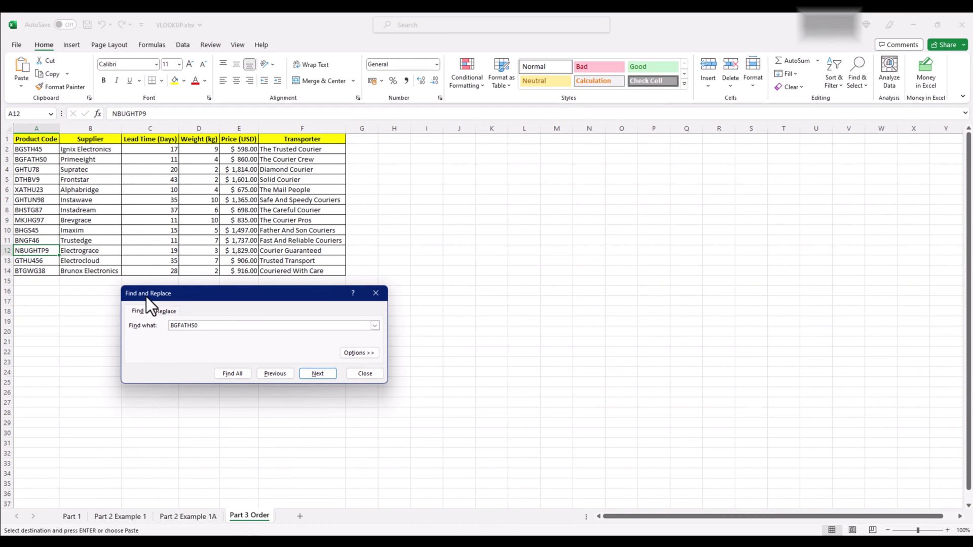
key("Return")
left_click(349, 373)
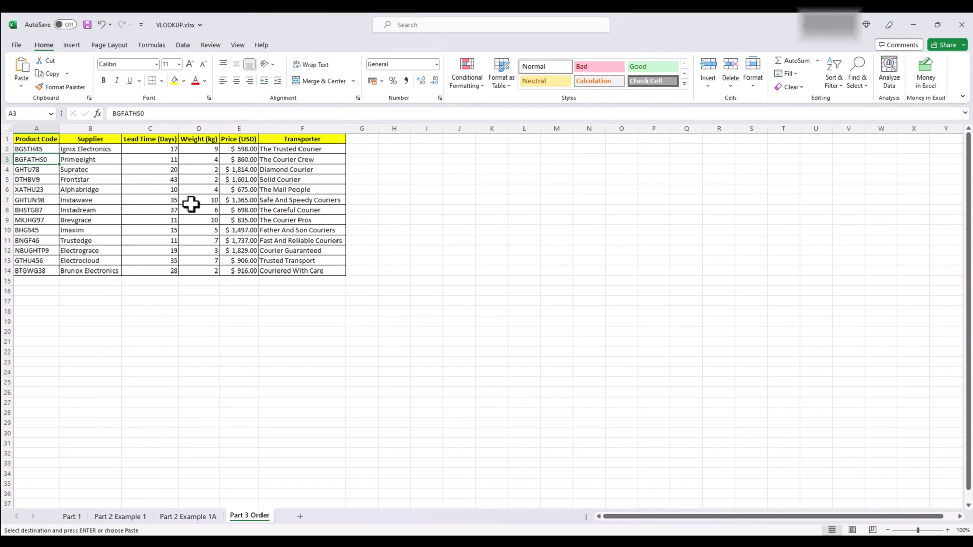
left_click(140, 525)
left_click(208, 150)
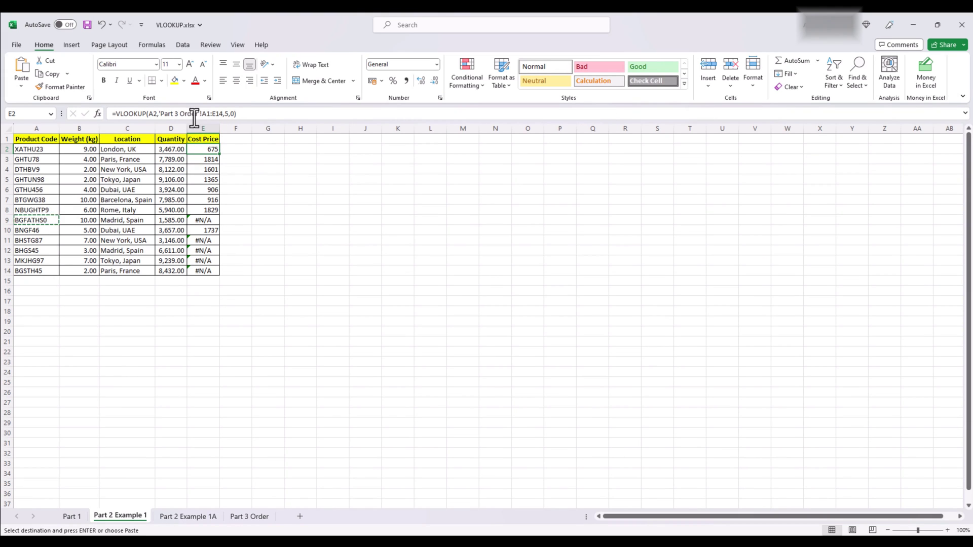
Step: Enter =VLOOKUP(A2,'Part 3 Order'!A:E,5,0) in E2 using whole columns A:E
type("=v")
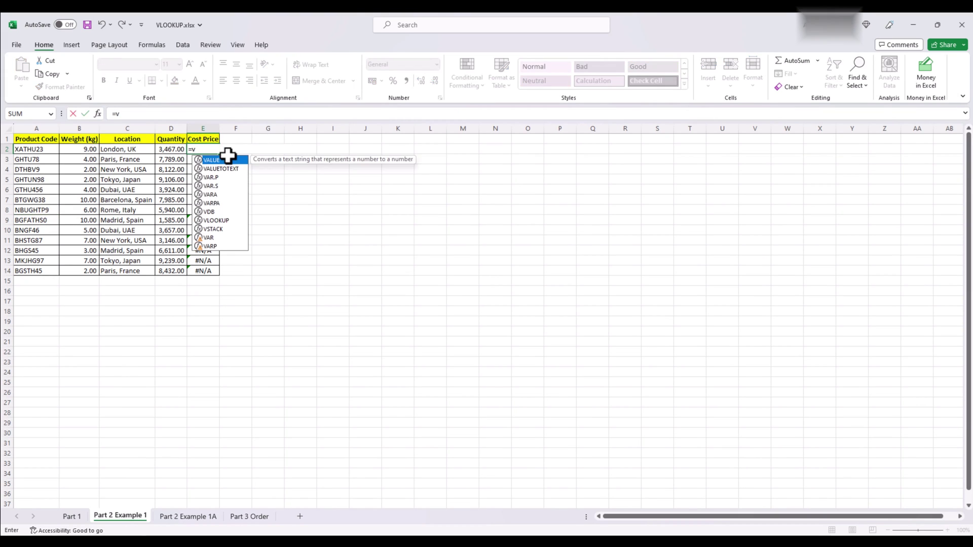
type("l")
key("Tab")
key("Left")
key("Left")
key("Left")
key("Left")
type(",")
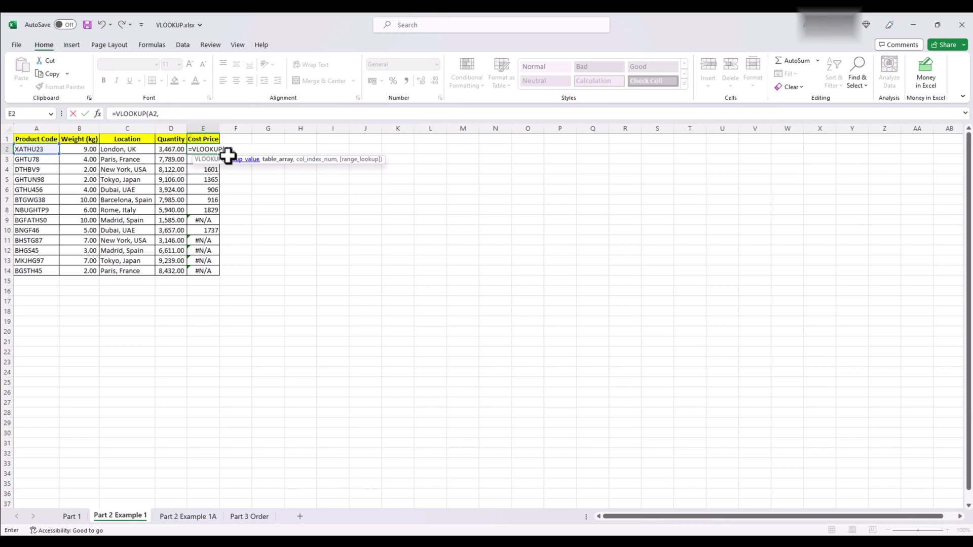
left_click(253, 517)
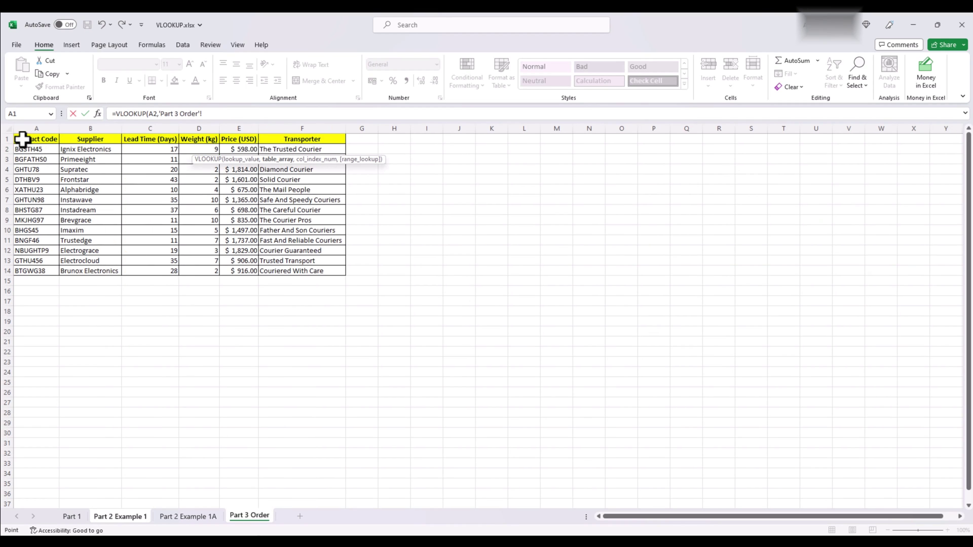
left_click_drag(22, 139, 236, 139)
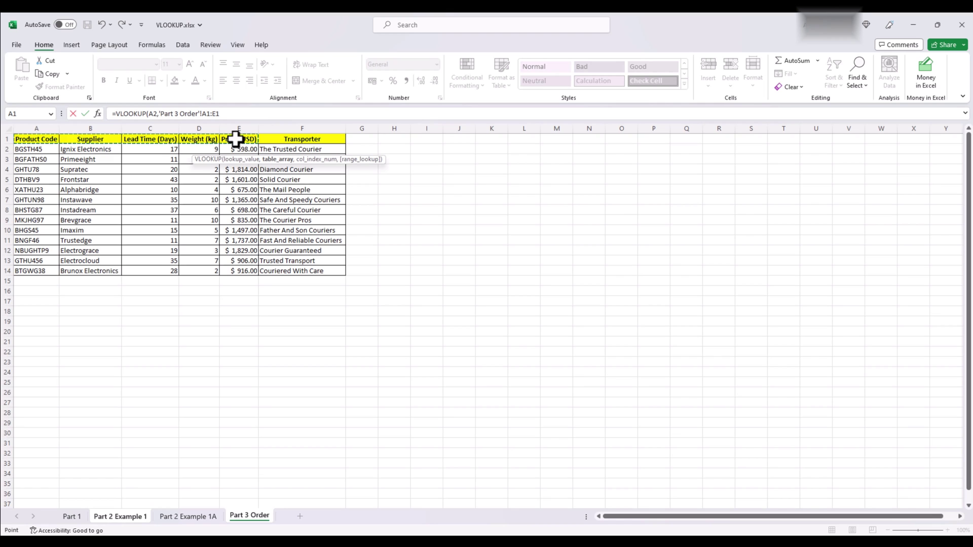
key("ctrl+shift+Down")
type(",5,0)")
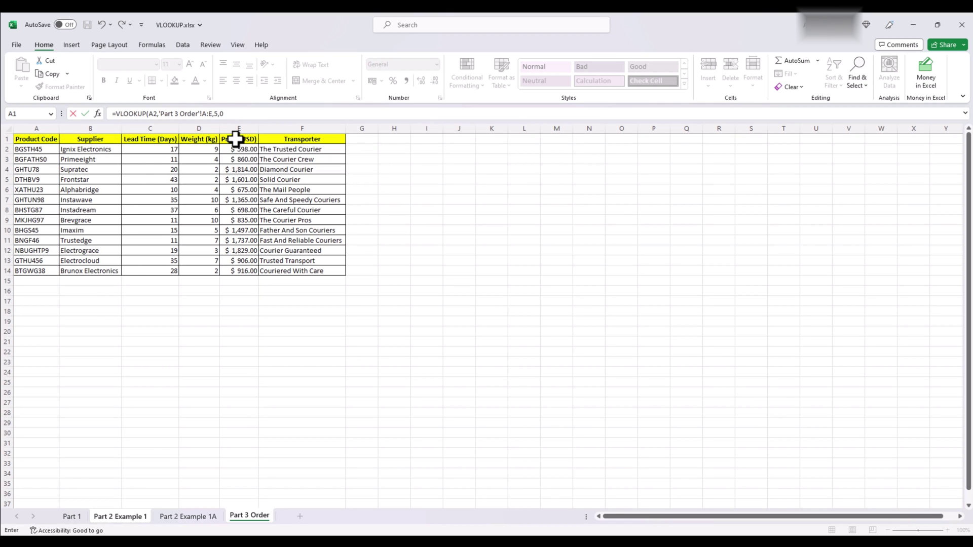
key("Return")
Step: Copy the E2 formula down the Cost Price column through E14
key("Up")
key("ctrl+c")
key("ctrl+shift+Down")
key("ctrl+v")
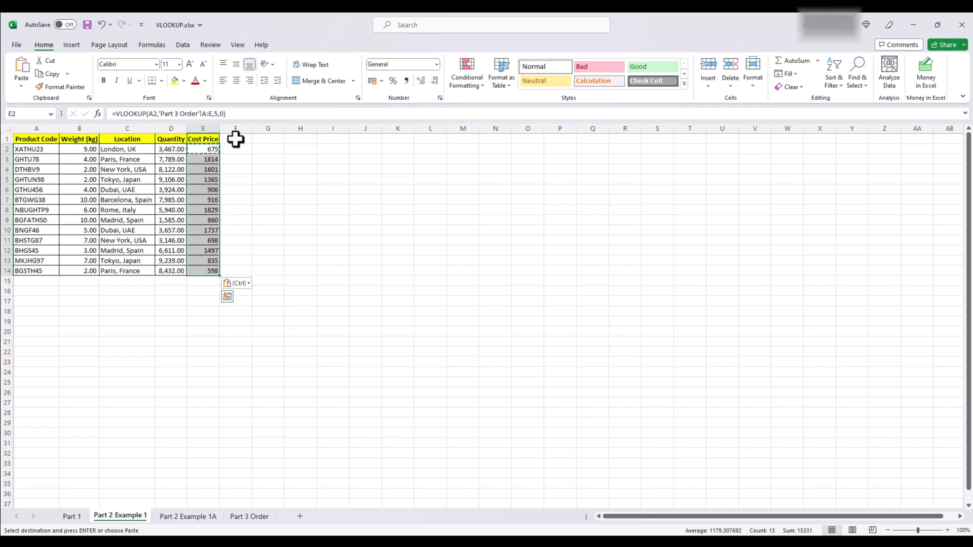
left_click(227, 268)
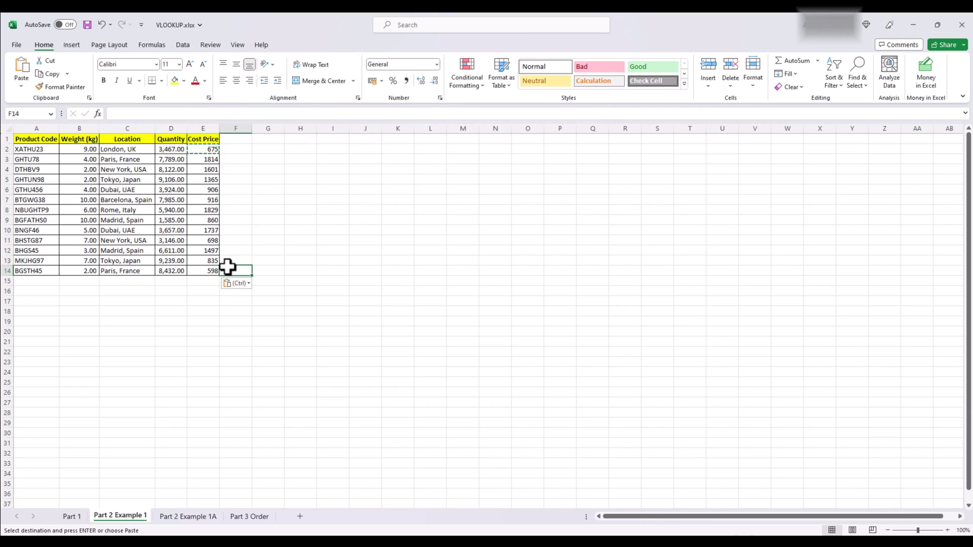
Step: Insert an empty column before Price (USD) on the Part 3 Order sheet
left_click(248, 517)
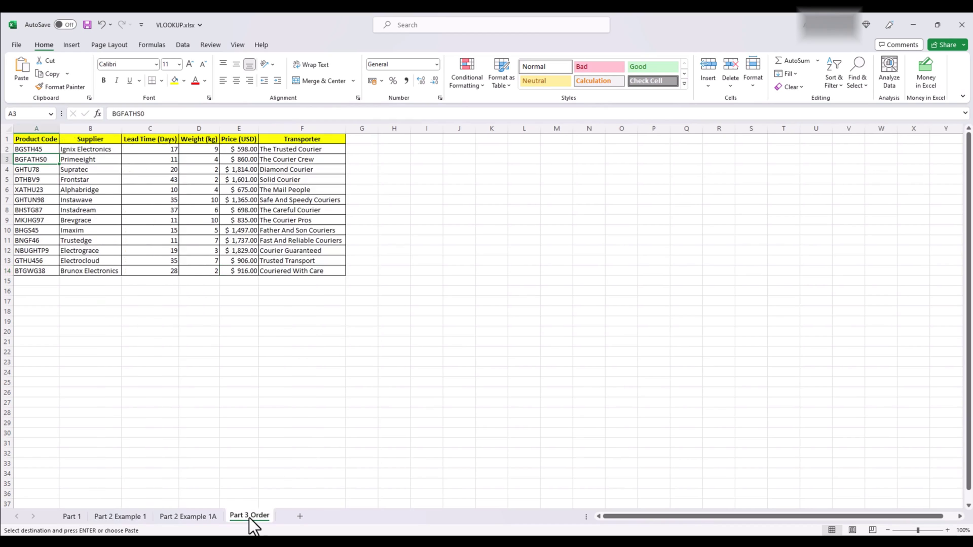
left_click(147, 149)
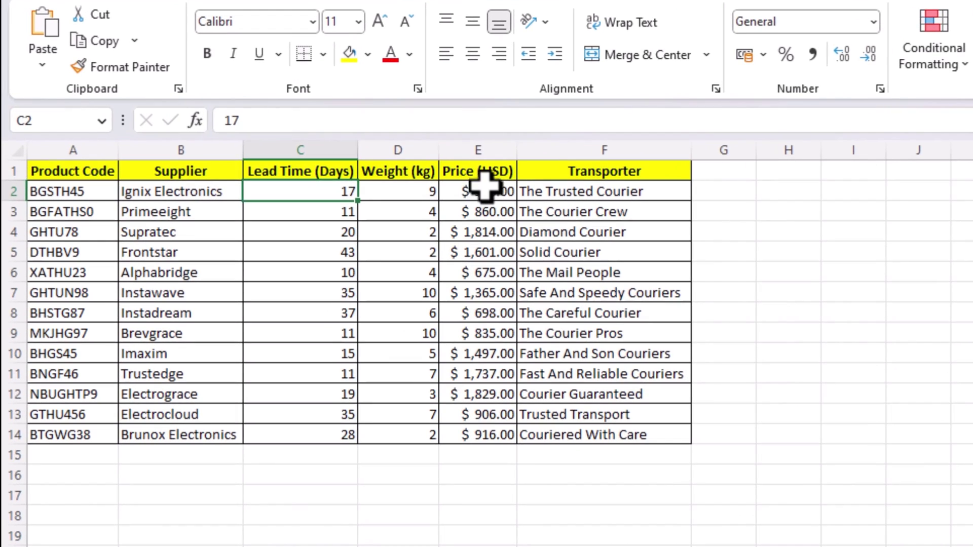
left_click(484, 190)
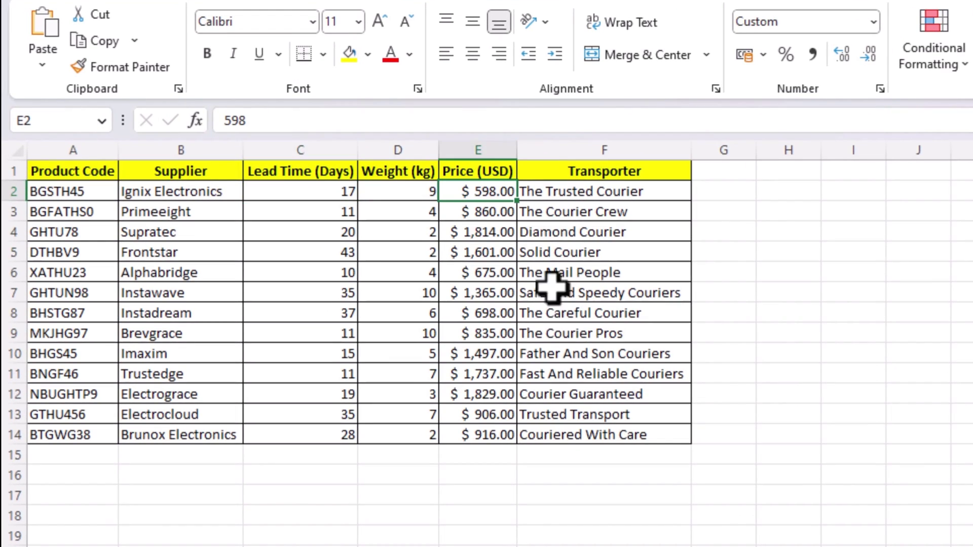
key("ctrl+space")
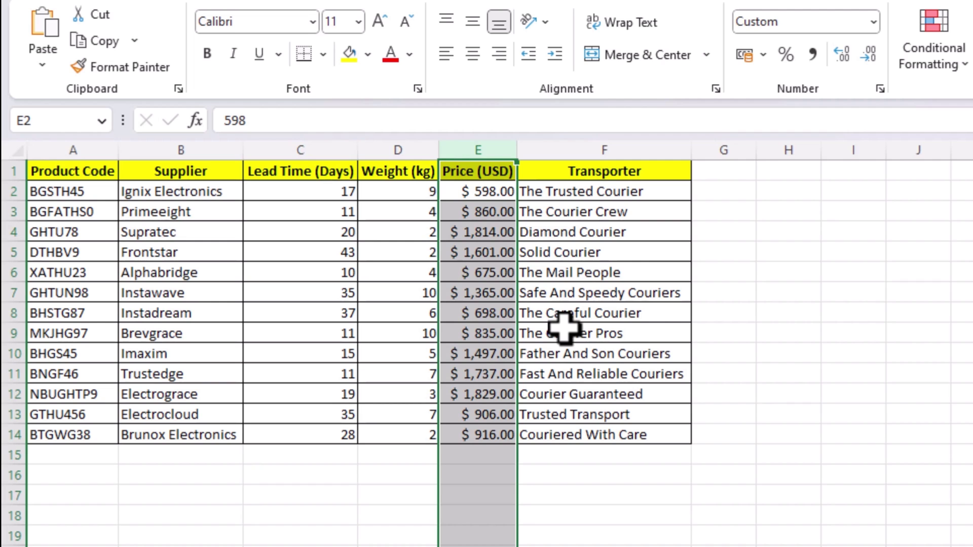
key("ctrl+shift+plus")
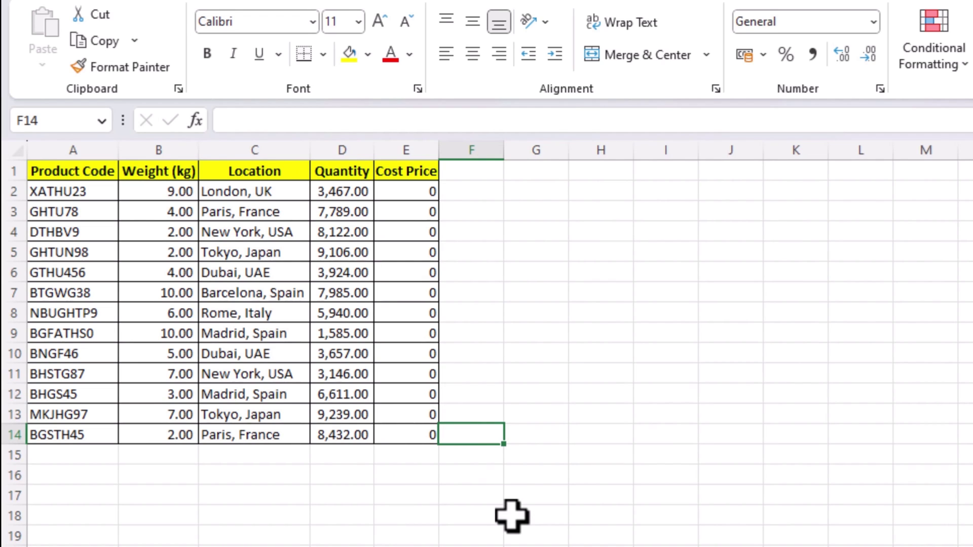
Step: Check that E2's formula now spans A:F but still uses column index 5
left_click(417, 187)
double_click(442, 127)
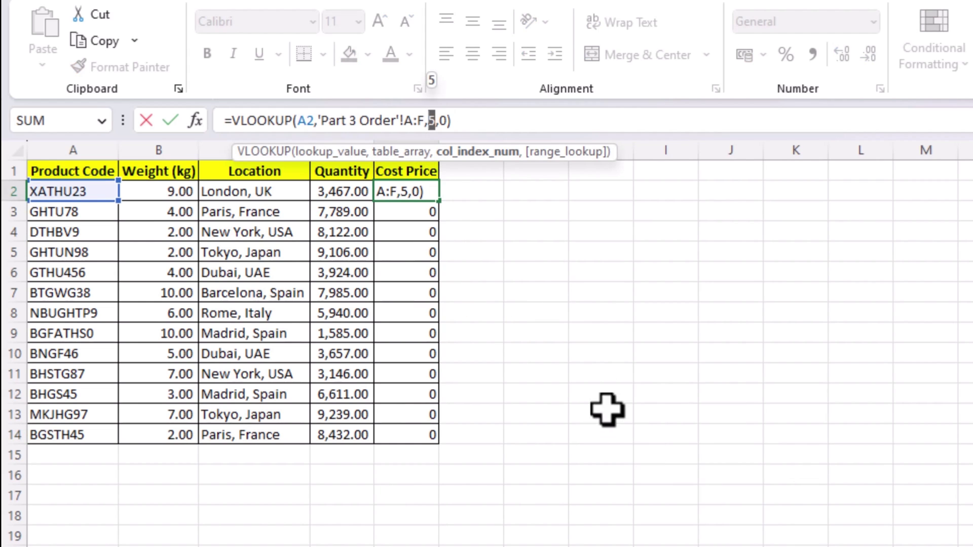
key("Escape")
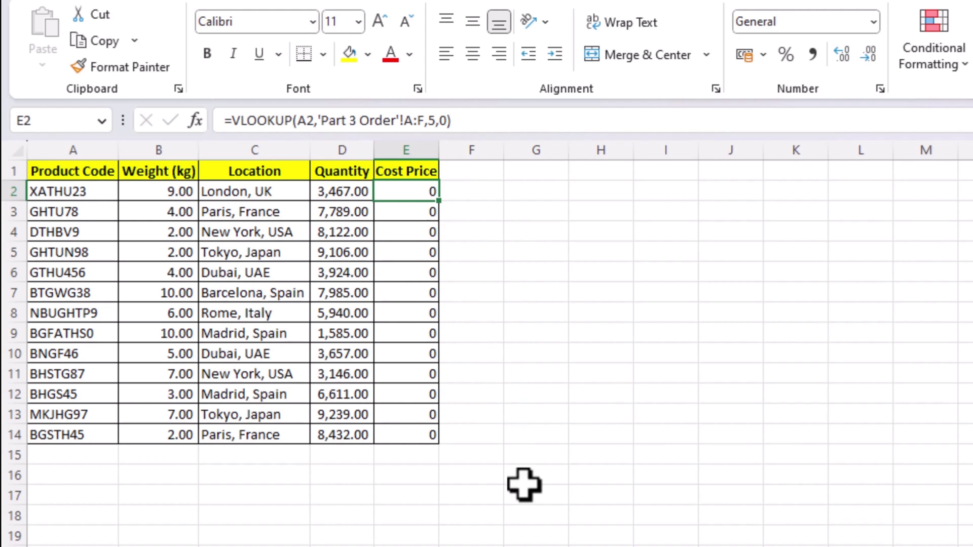
Step: Delete the empty column E from Part 3 Order
key("ctrl+Page_Down")
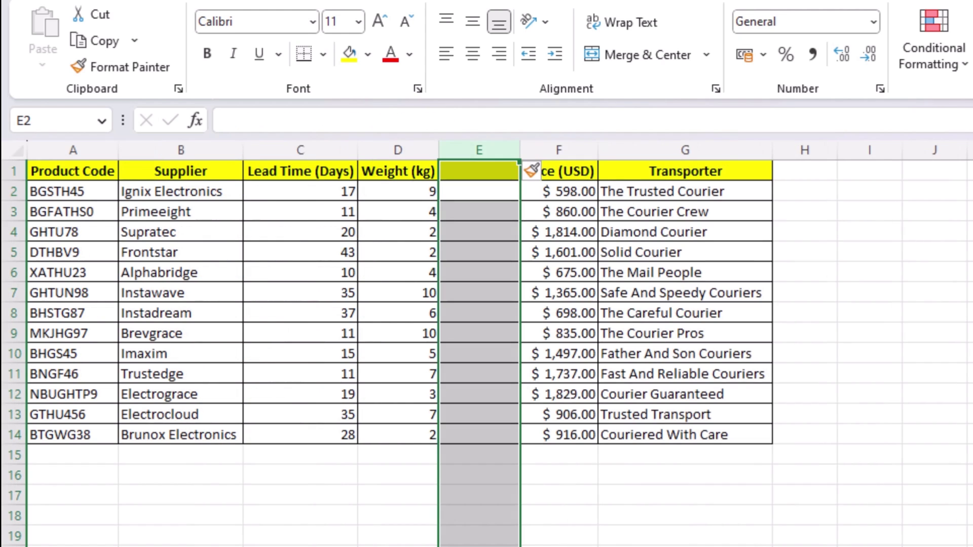
left_click(481, 172)
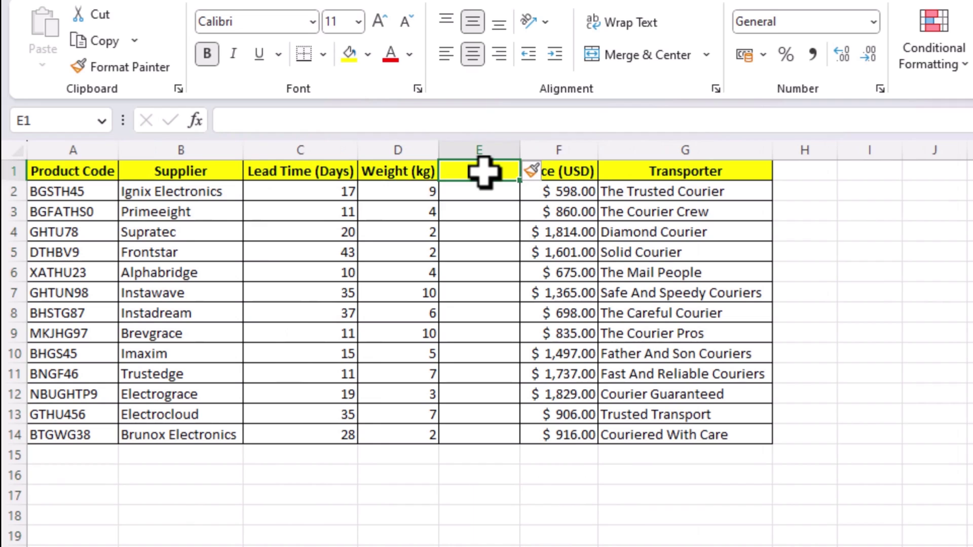
key("ctrl+shift+Down")
key("ctrl+minus")
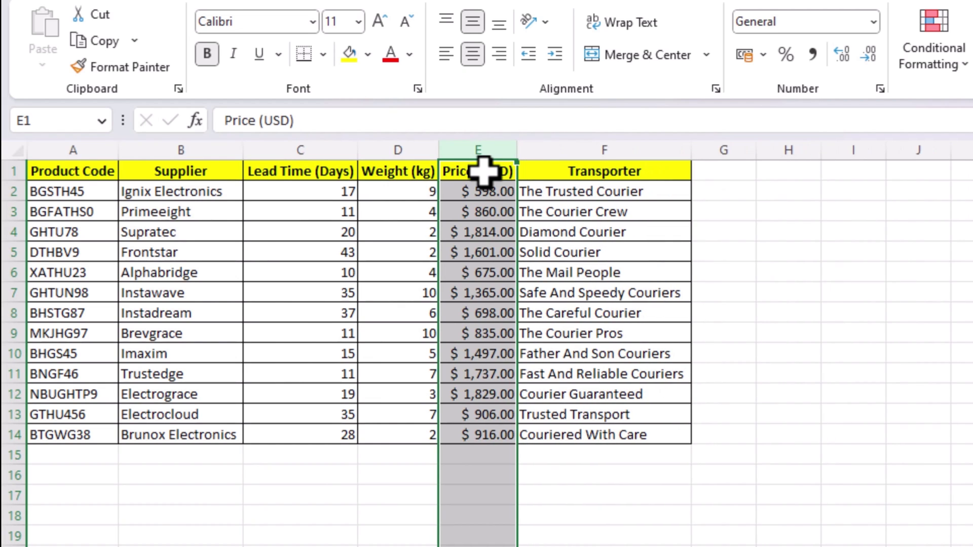
Step: Delete the Lead Time (Days) column and view the resulting #REF! errors on Part 2 Example 1
key("Left")
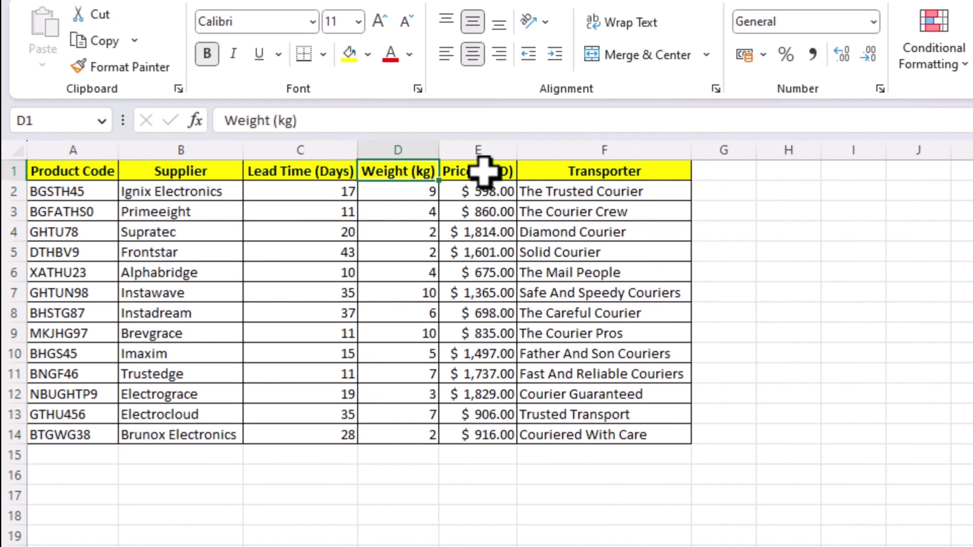
key("Left")
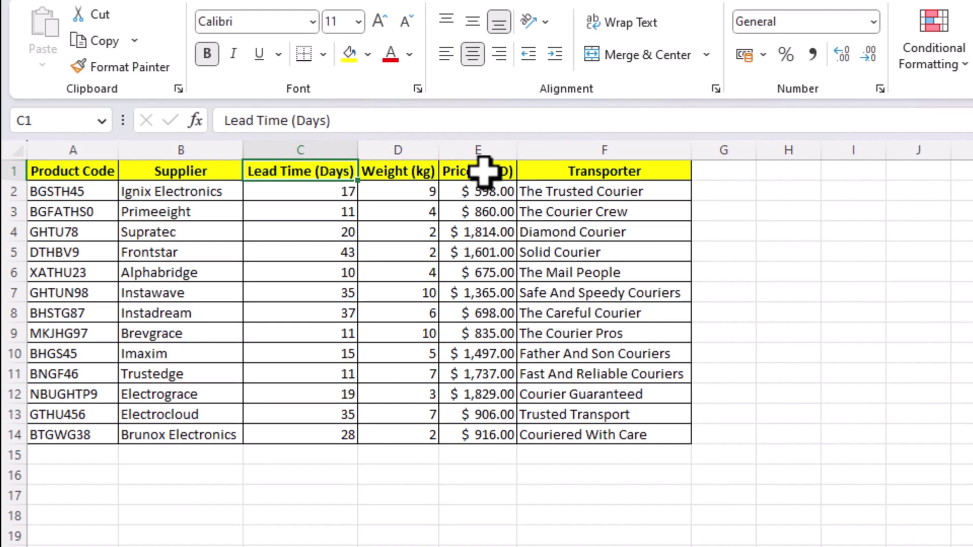
key("ctrl+space")
key("ctrl+minus")
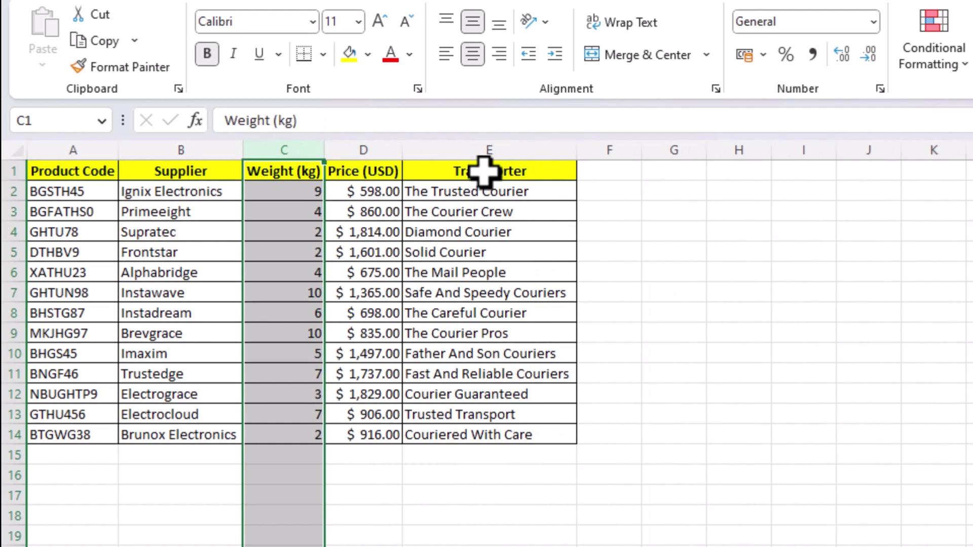
key("ctrl+Page_Down")
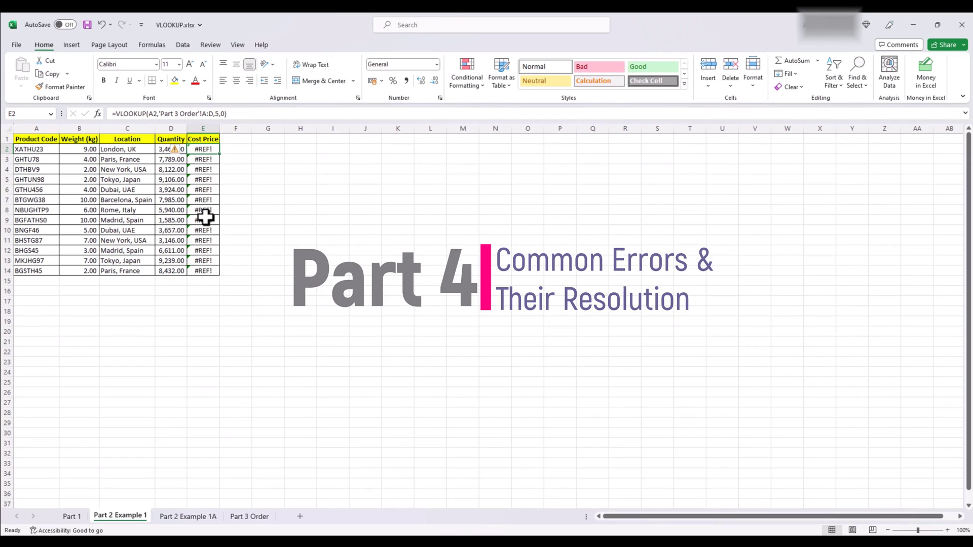
Step: Undo the Lead Time (Days) deletion on Part 3 Order
left_click(250, 516)
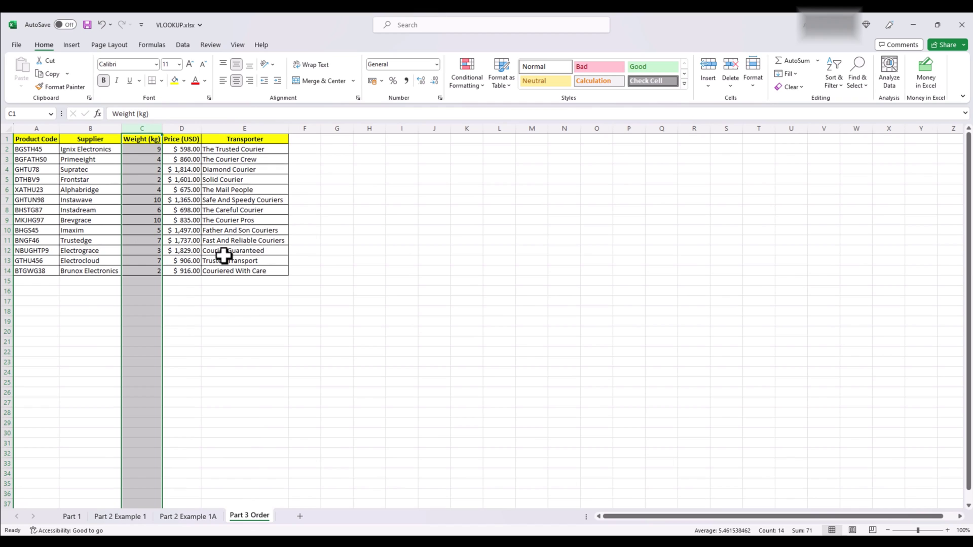
key("ctrl+z")
left_click(171, 229)
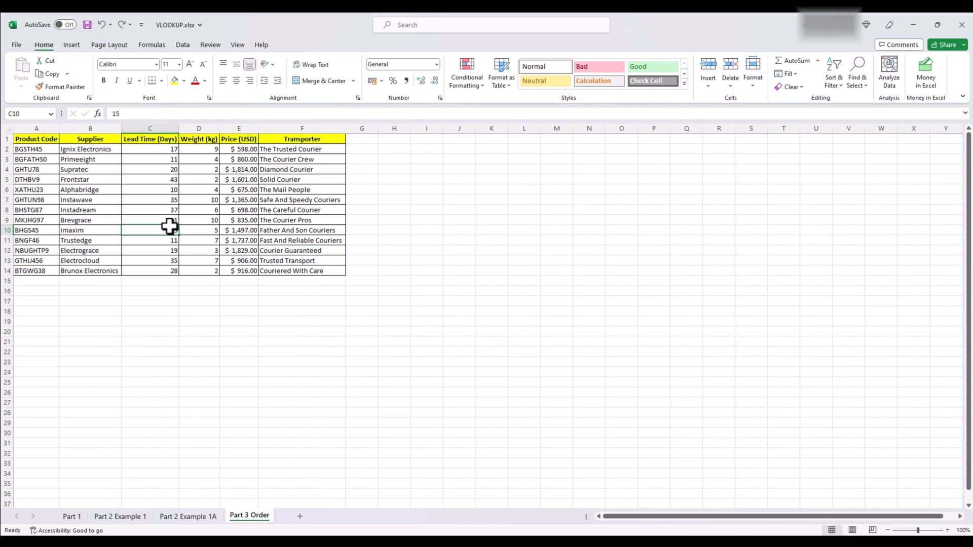
Step: Go to the Part 2 Example 1 sheet to see prices like 675 and 1814 restored
left_click(122, 516)
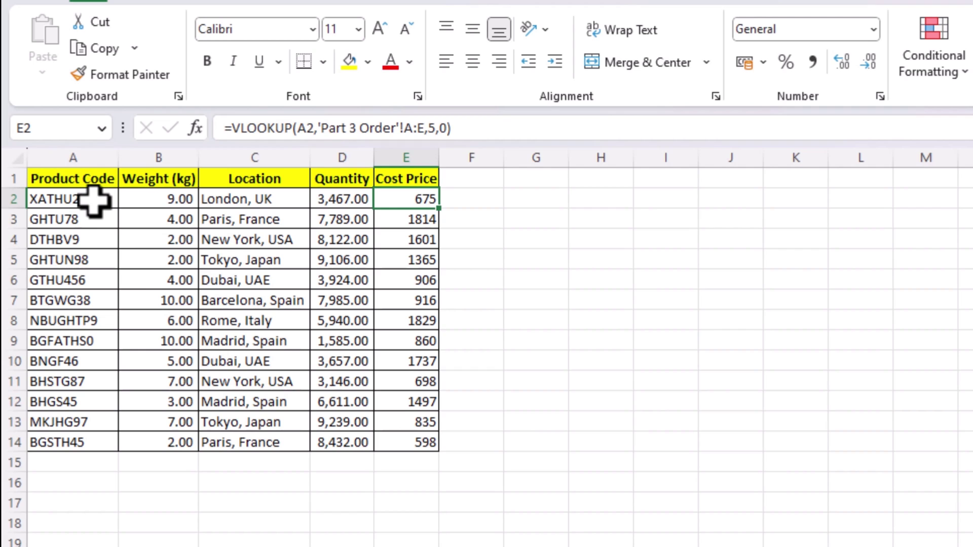
left_click(94, 200)
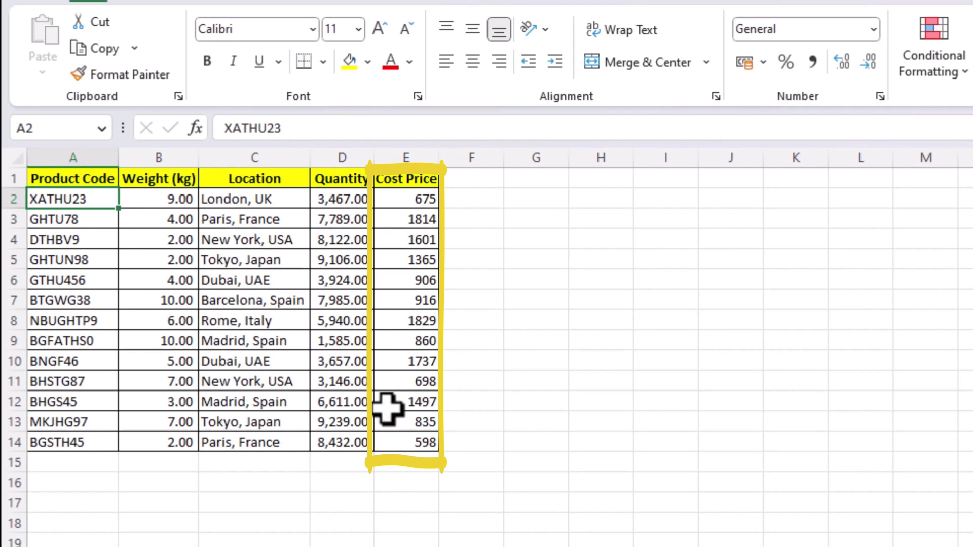
double_click(101, 199)
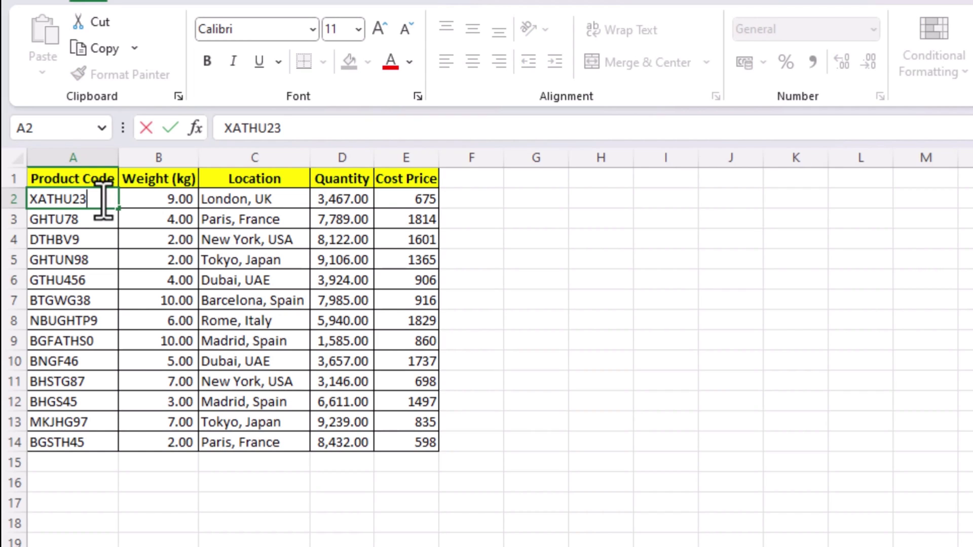
key("BackSpace")
type("90")
key("Return")
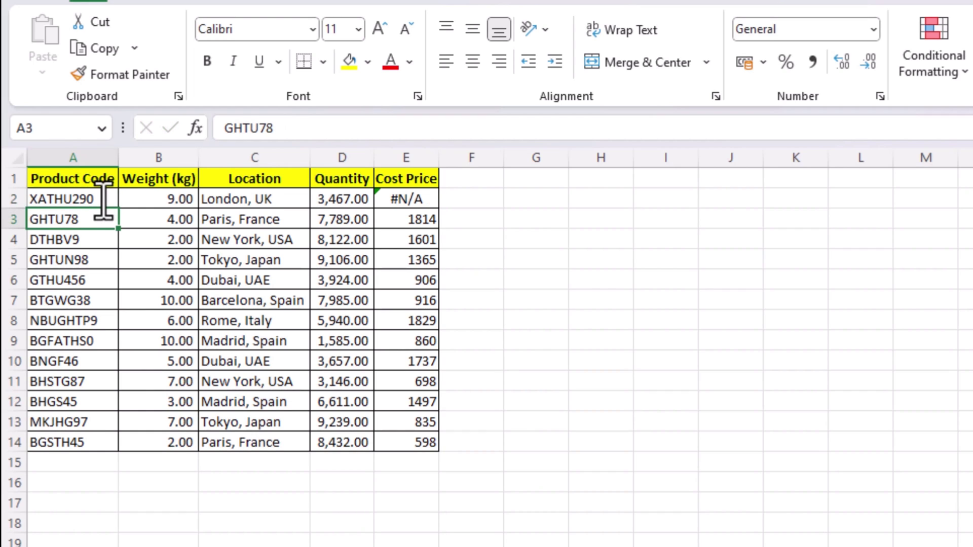
left_click(419, 202)
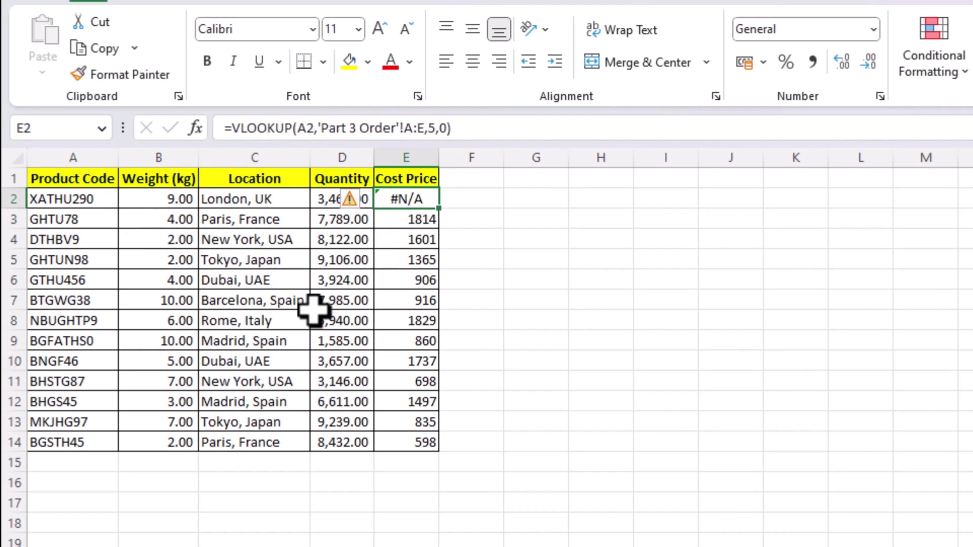
key("ctrl+z")
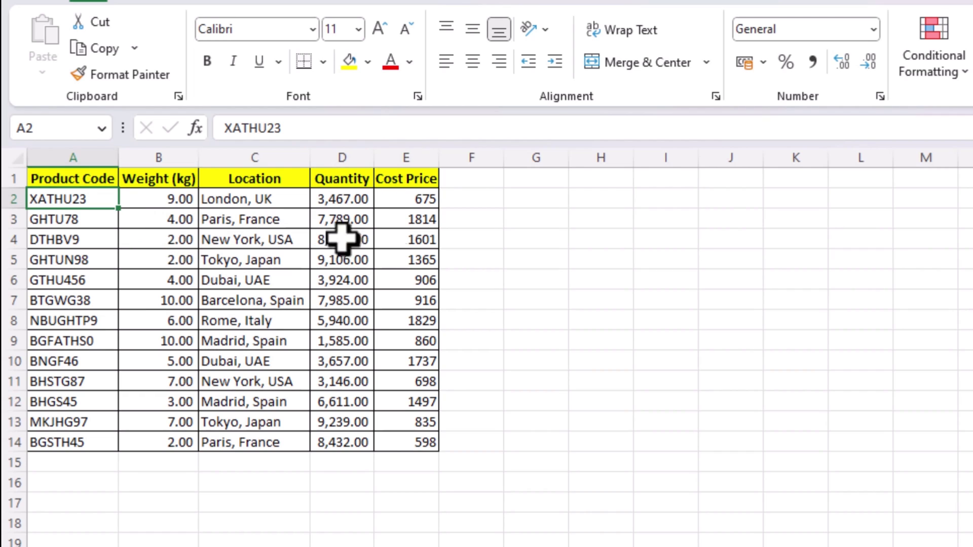
left_click(415, 198)
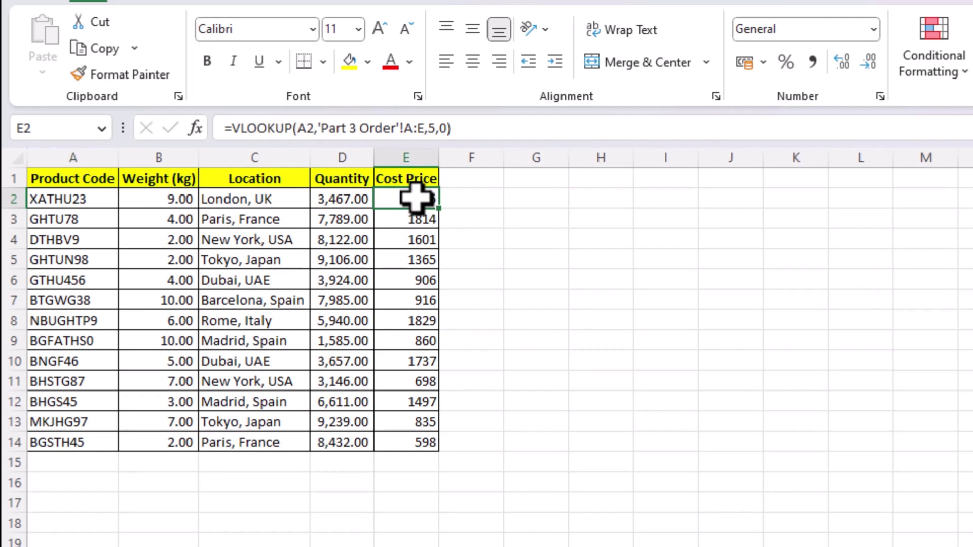
left_click(95, 201)
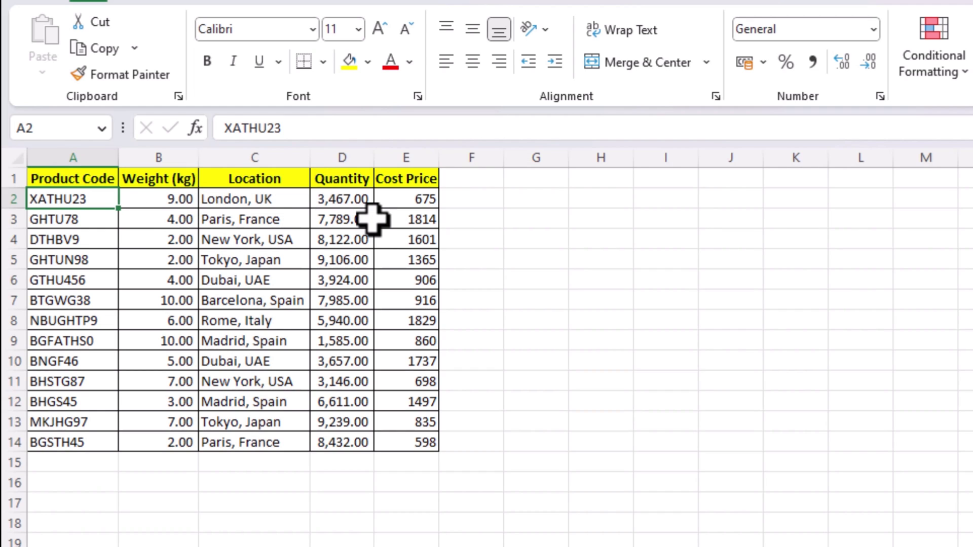
left_click(406, 197)
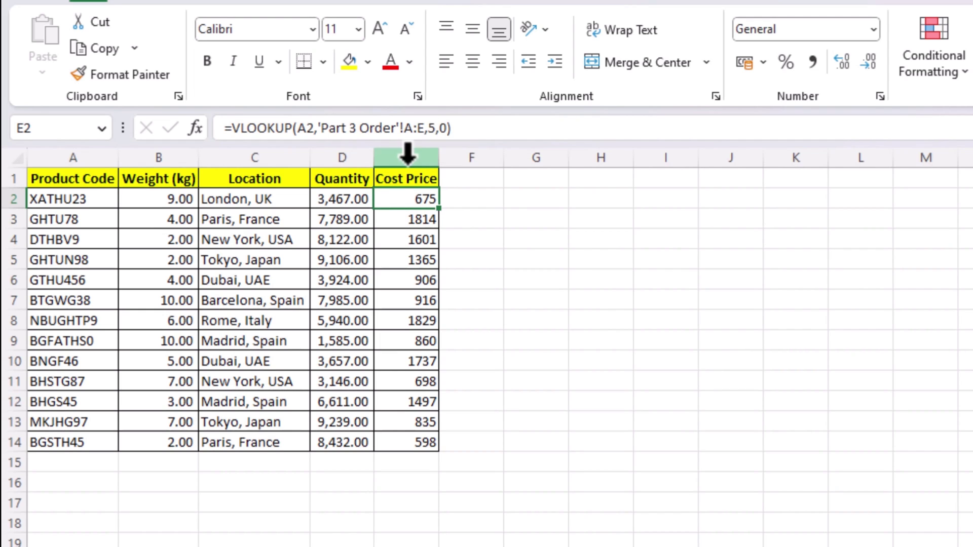
left_click(431, 128)
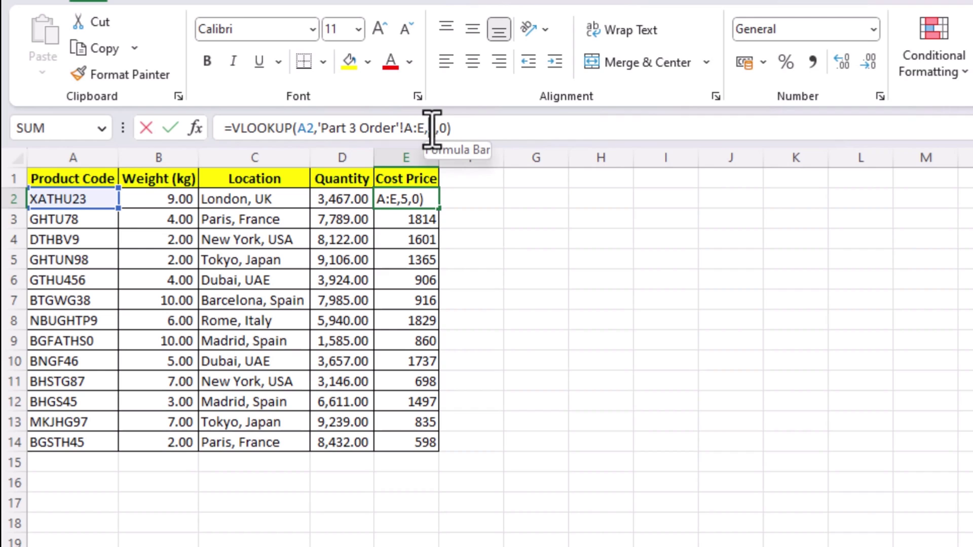
double_click(431, 129)
type("0")
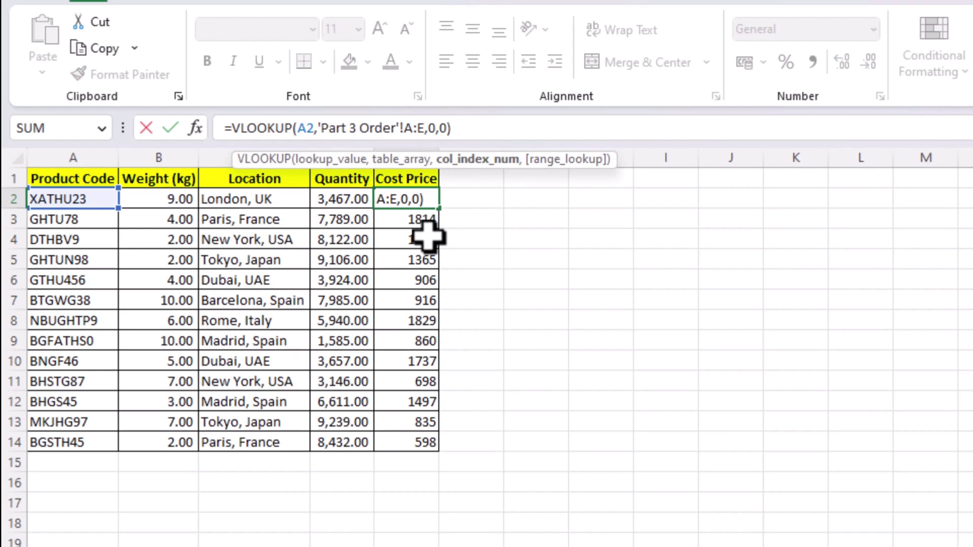
key("Return")
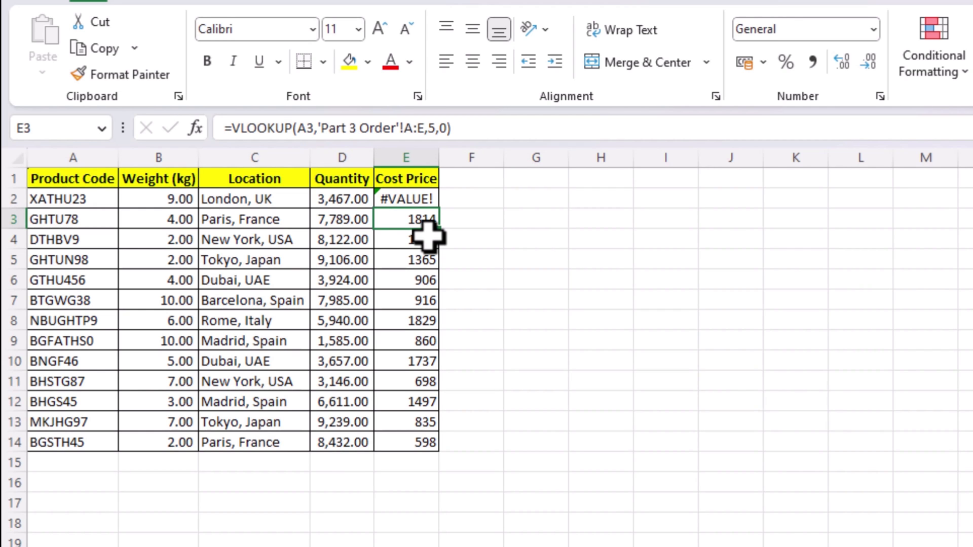
key("ctrl+z")
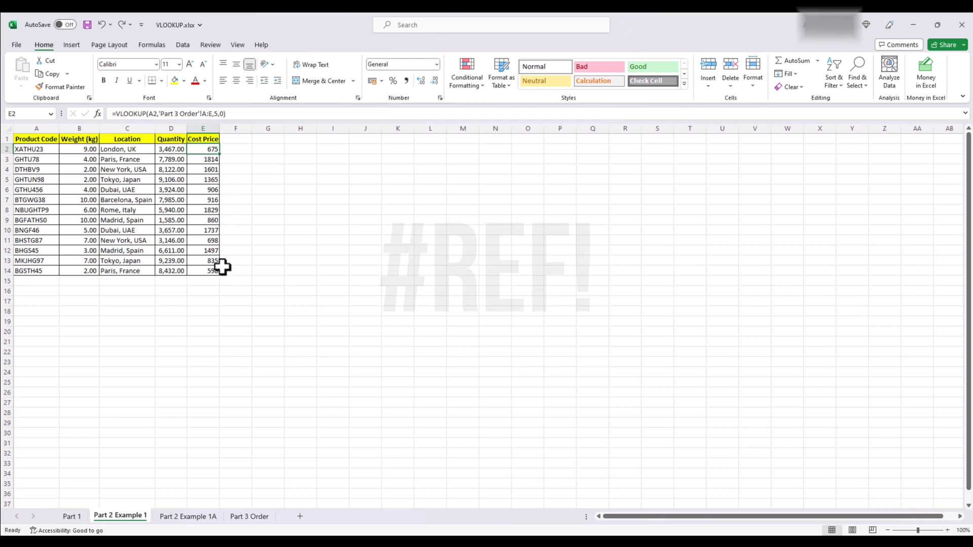
left_click(211, 515)
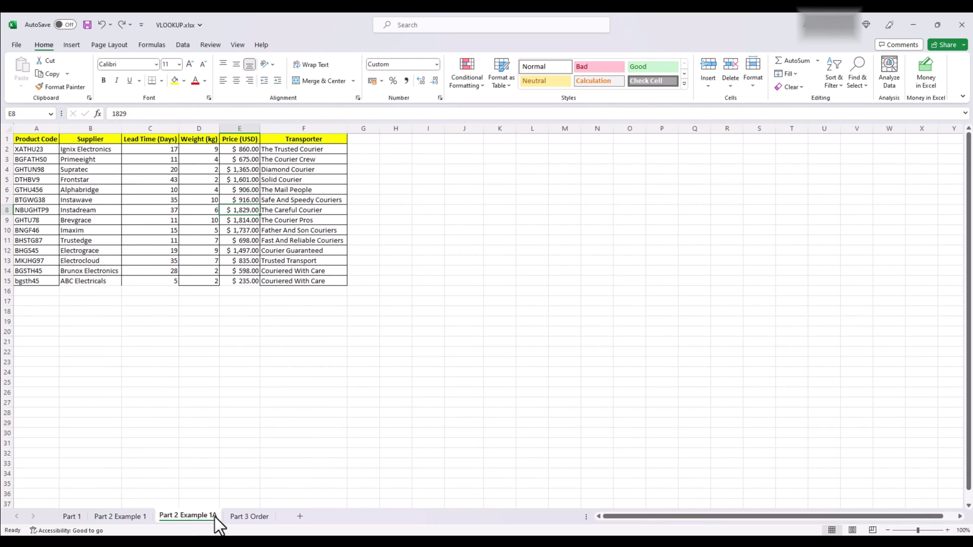
left_click(228, 518)
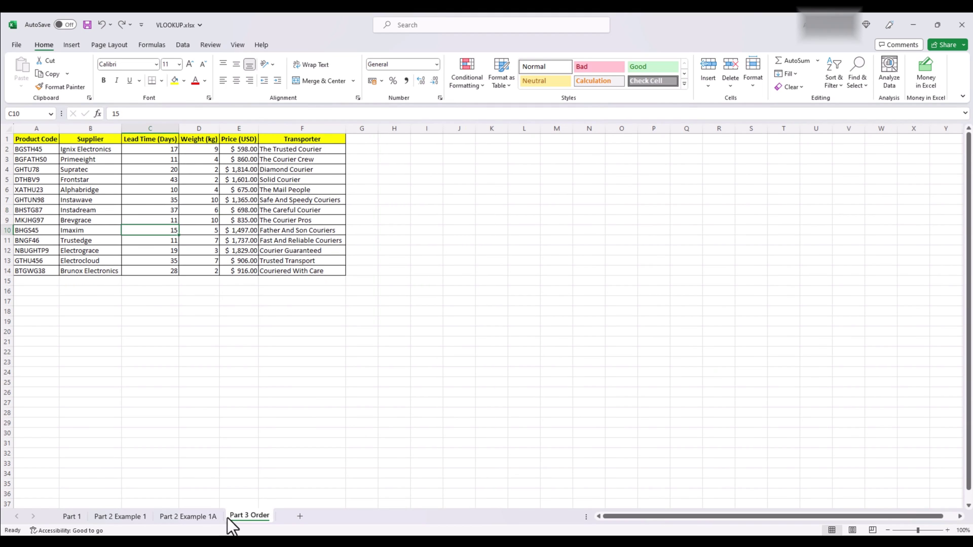
left_click(137, 518)
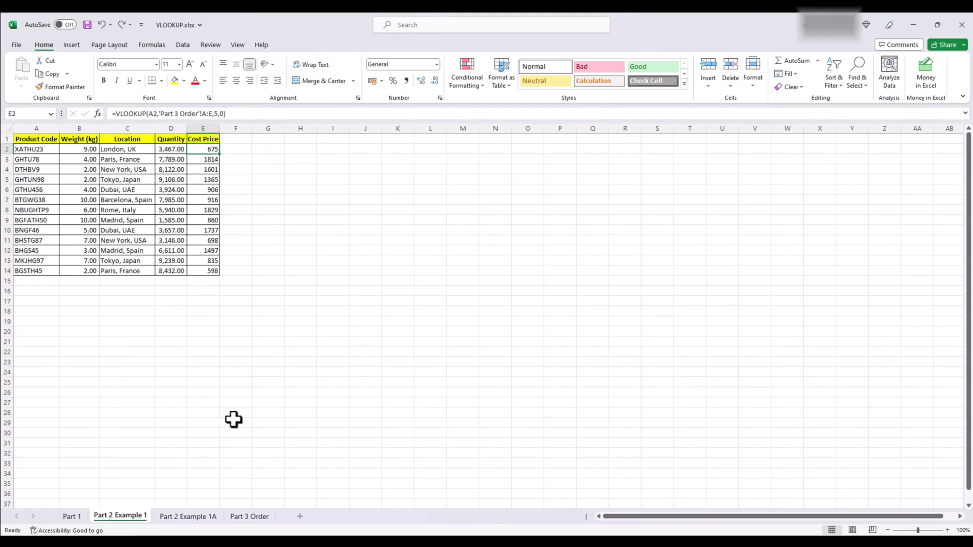
double_click(219, 113)
type("5")
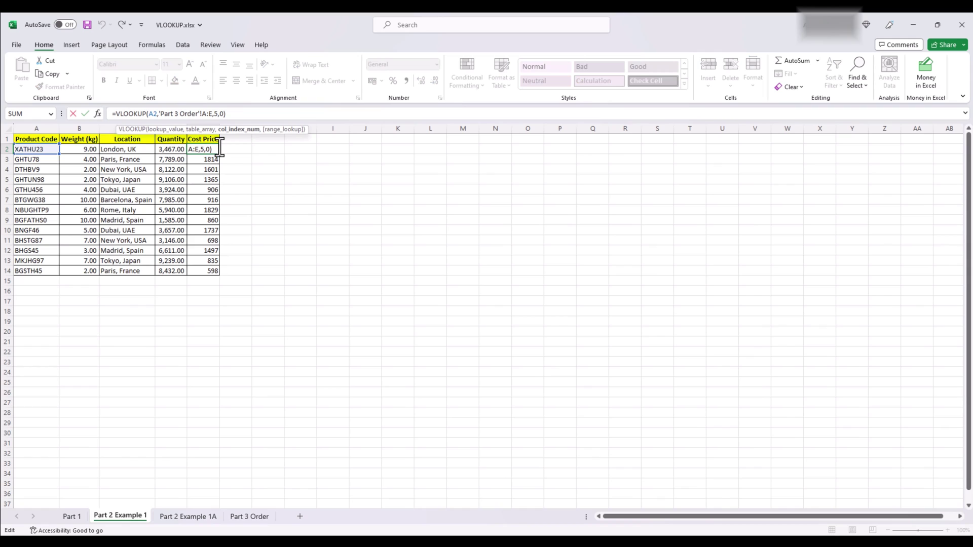
key("shift+Left")
type("7")
key("Return")
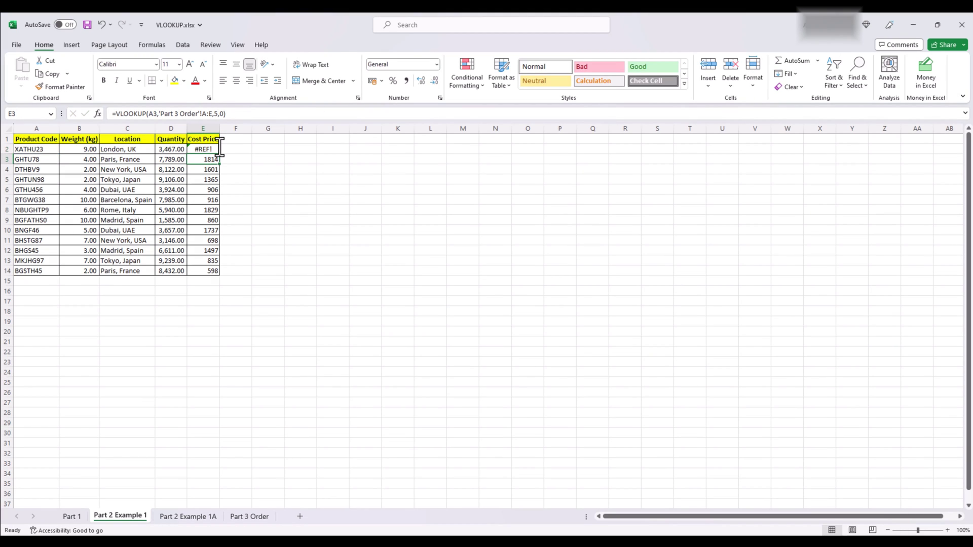
key("Up")
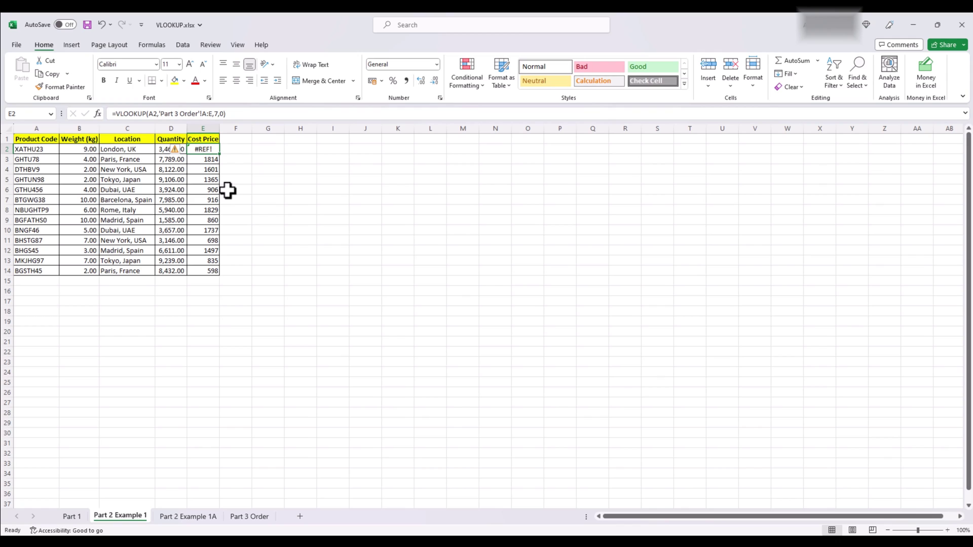
key("ctrl+z")
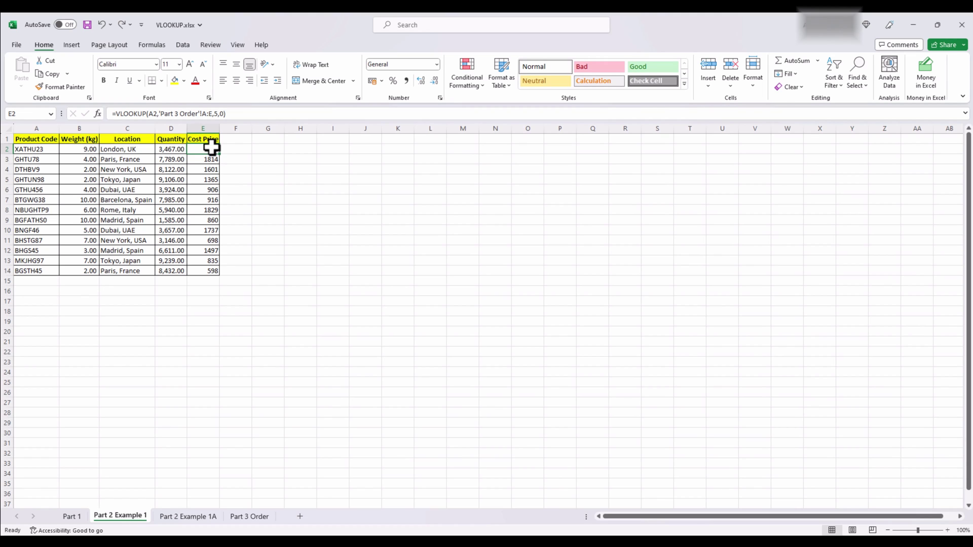
Step: Copy E2:E14 and paste it back over itself as plain values
left_click_drag(211, 148, 209, 269)
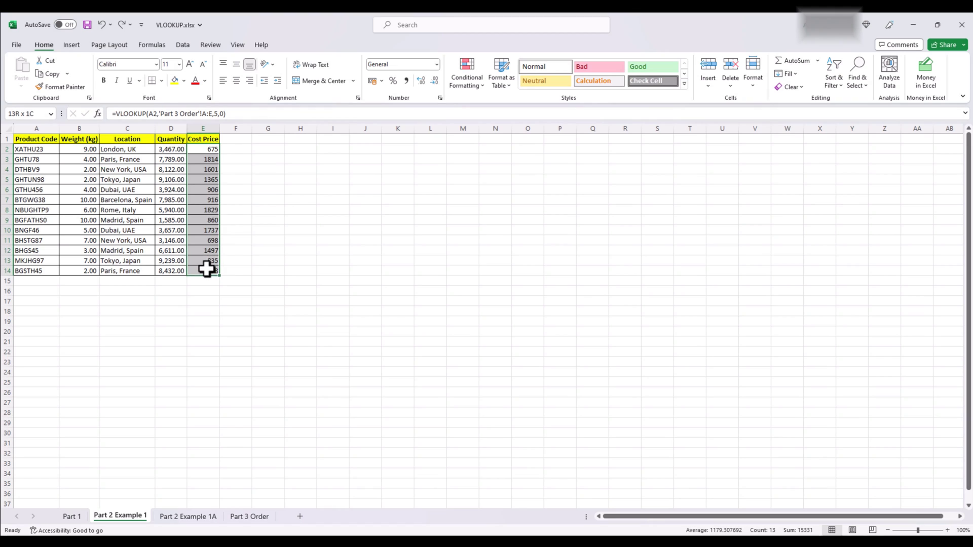
right_click(208, 269)
left_click(233, 270)
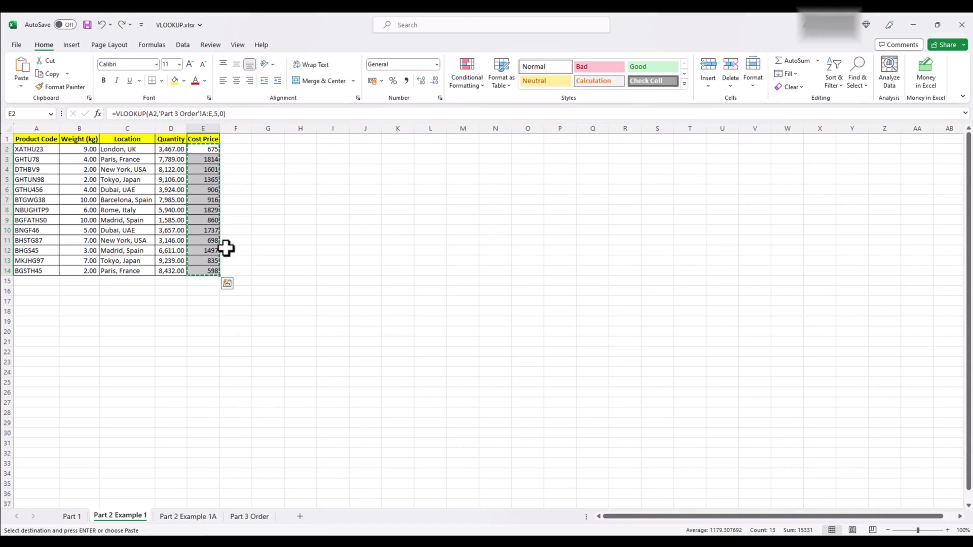
right_click(205, 148)
left_click(246, 219)
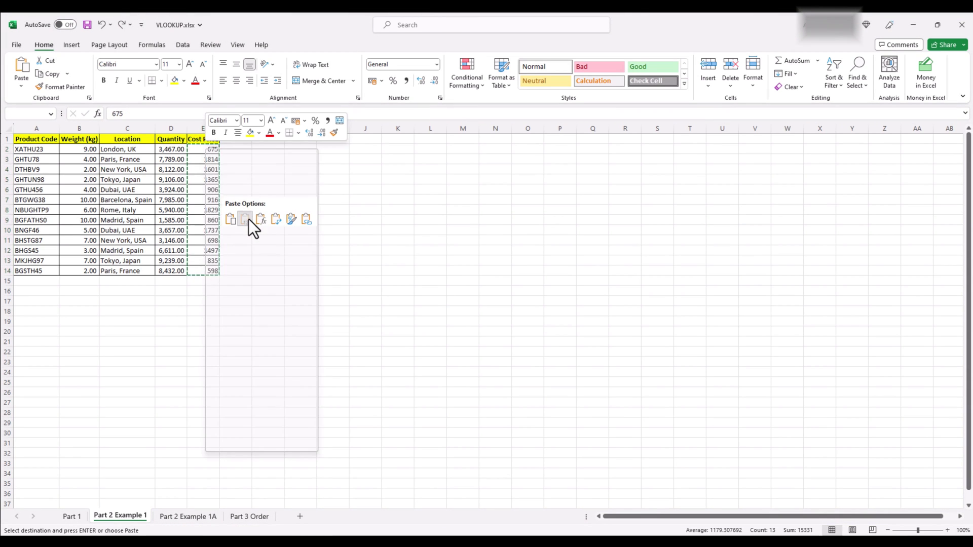
Step: Verify E2 now holds 675 with no formula
left_click(224, 268)
left_click(203, 149)
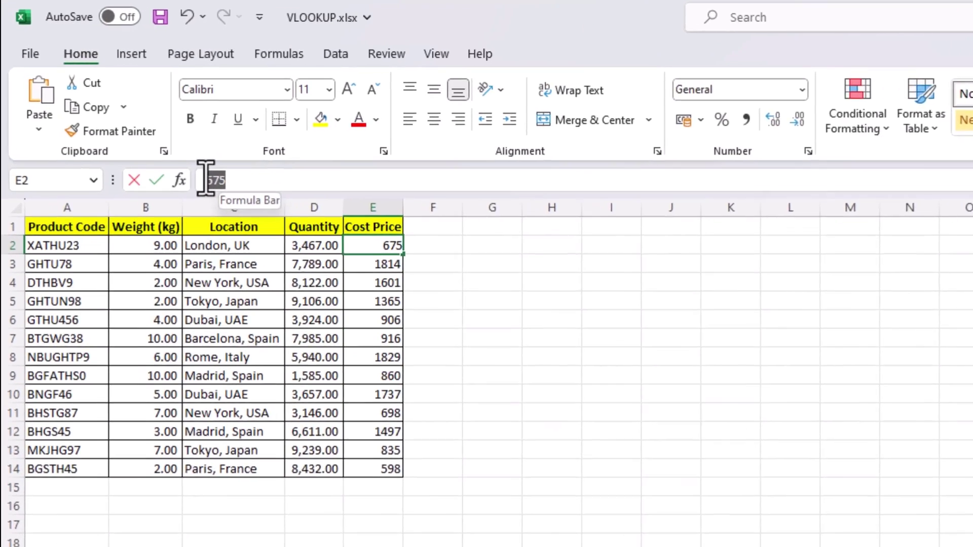
double_click(199, 160)
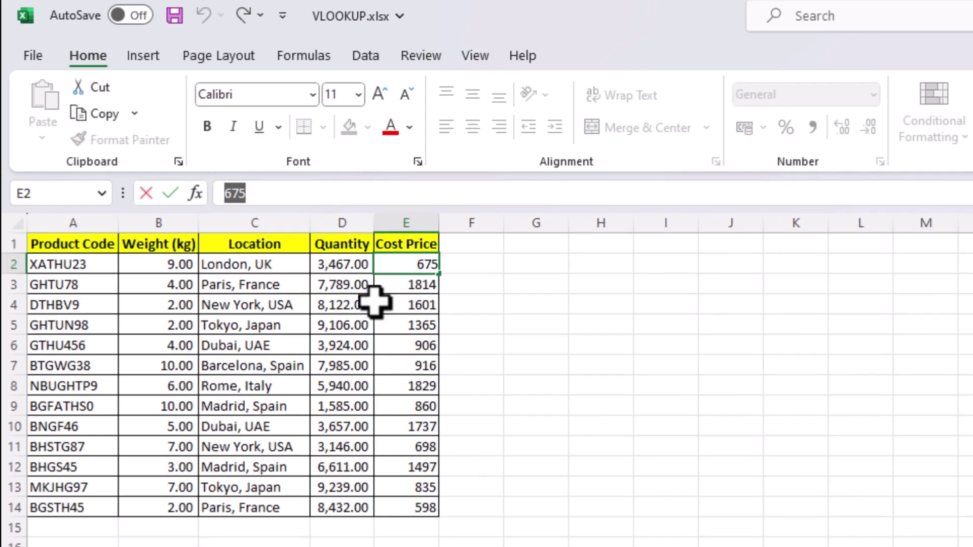
key("Return")
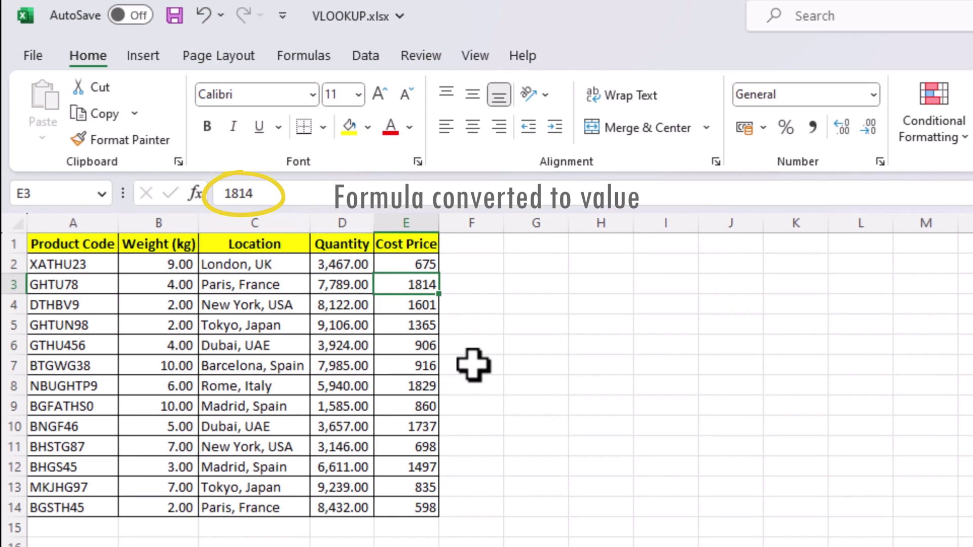